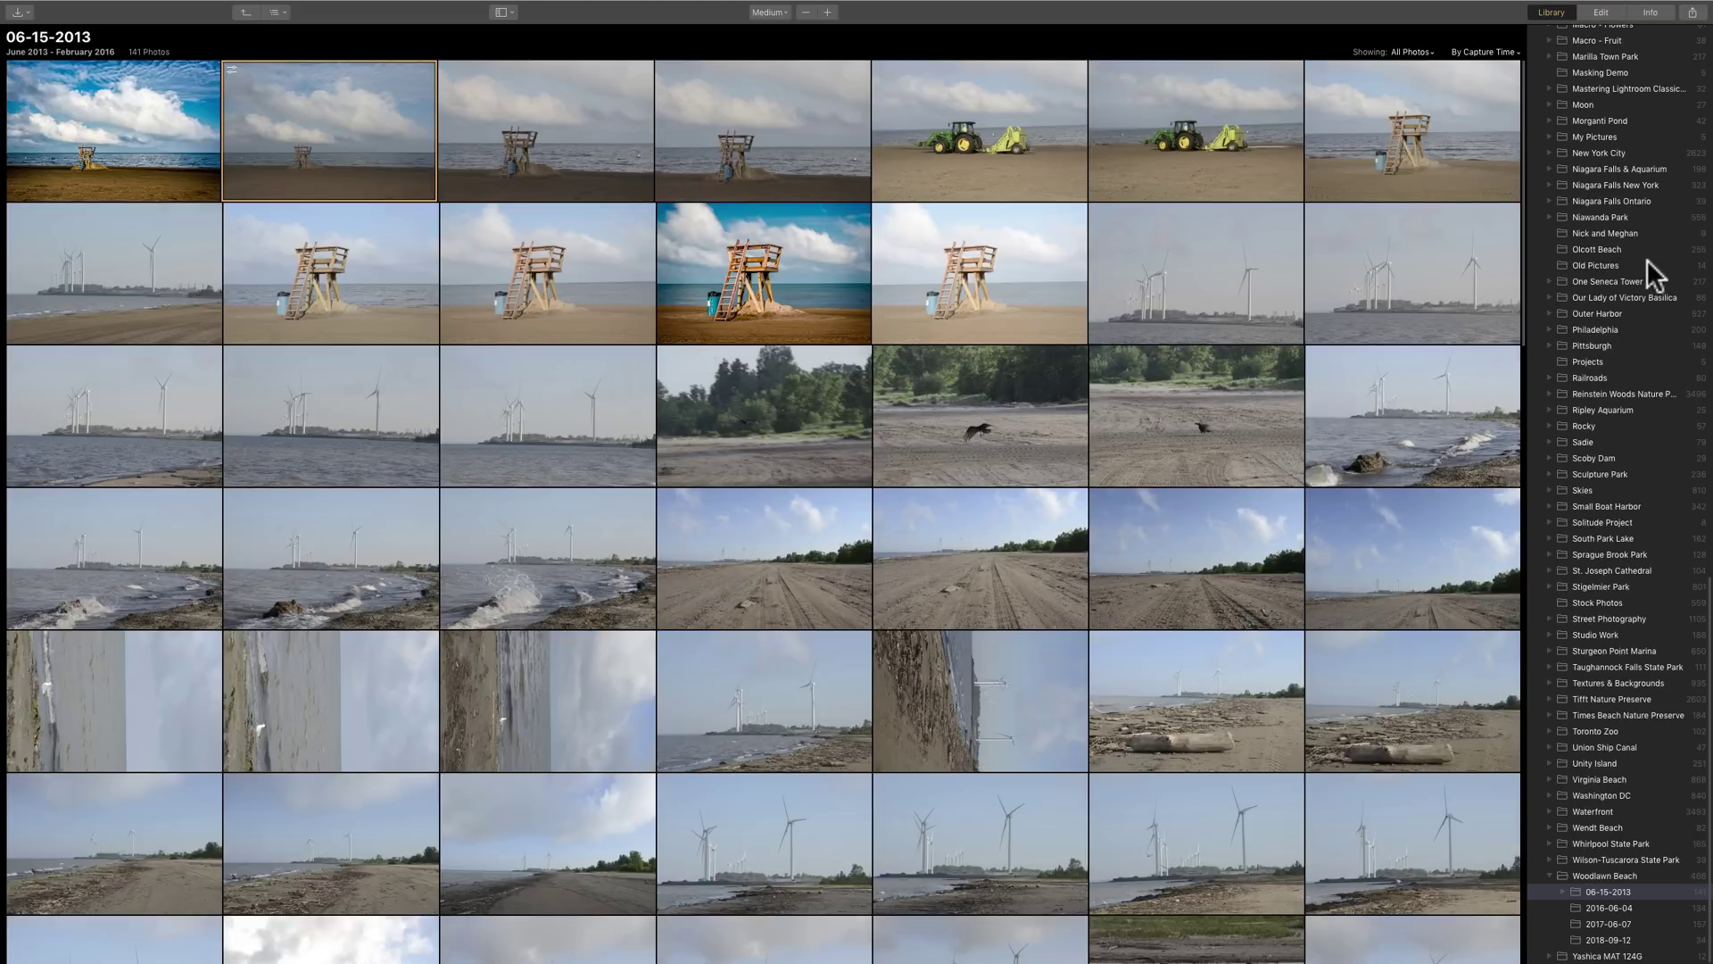
# - Scroll the folder sidebar back to the top, with the 06-15-2013 folder's photos in the grid
pyautogui.scroll(20, 1646, 259)
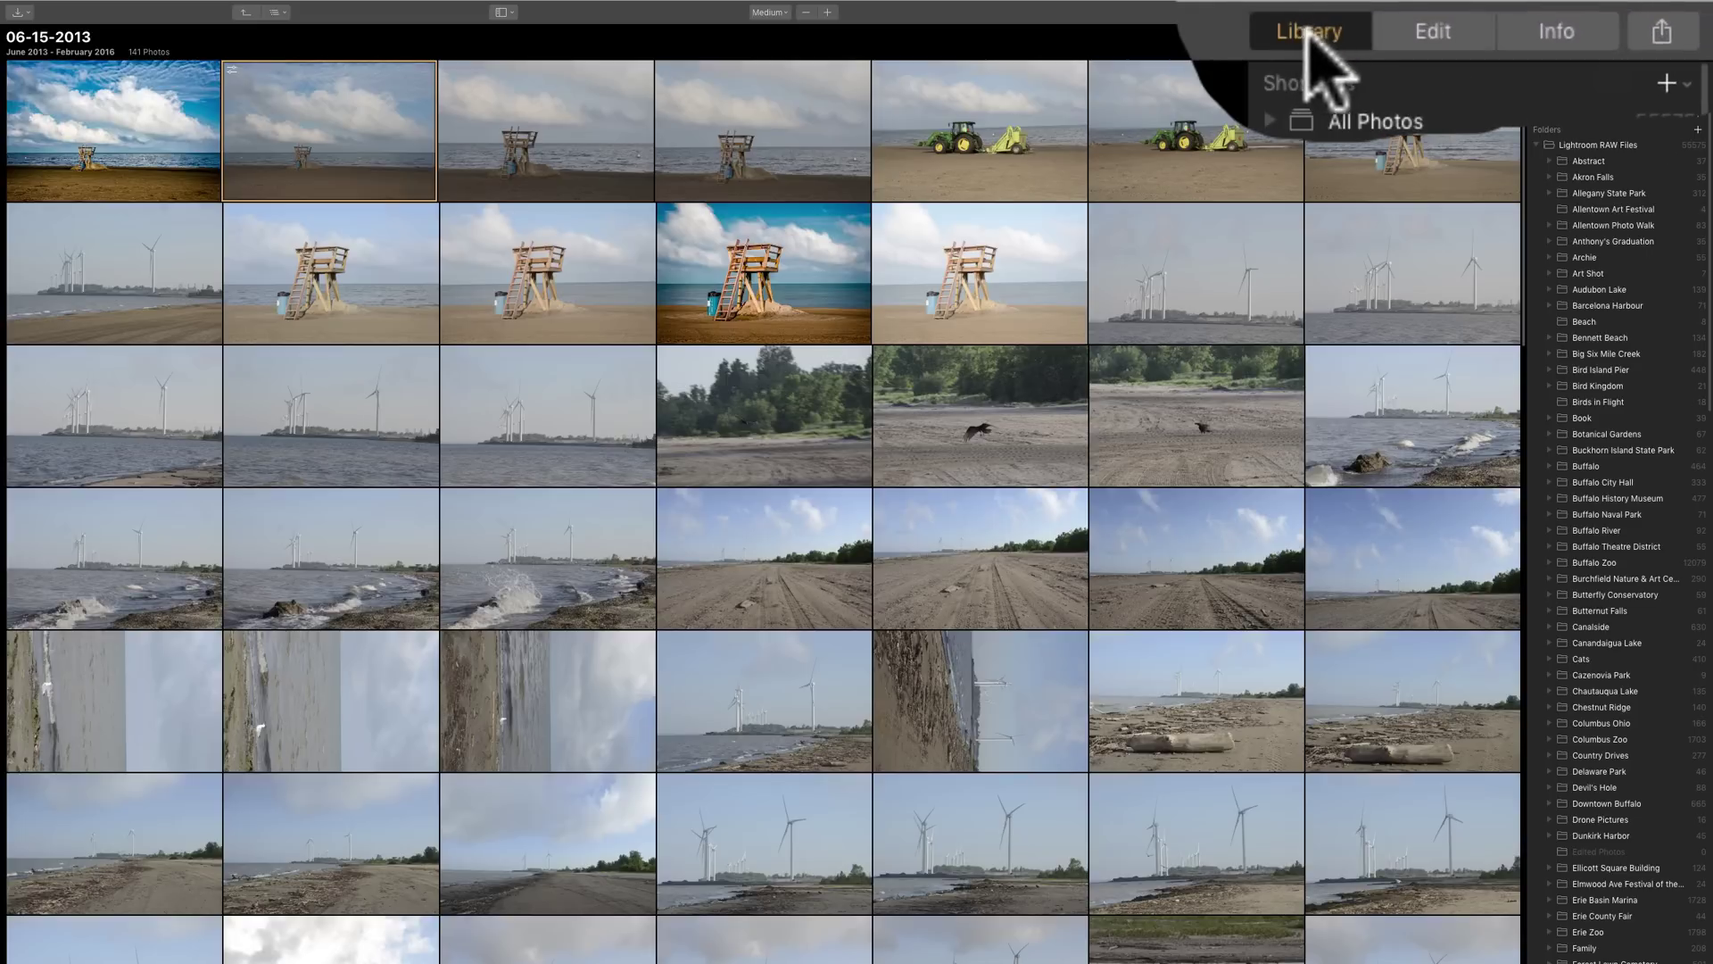
# - Show _DSC3284.NEF alone, check its Info details, then list the Library folders beside it
pyautogui.click(1414, 33)
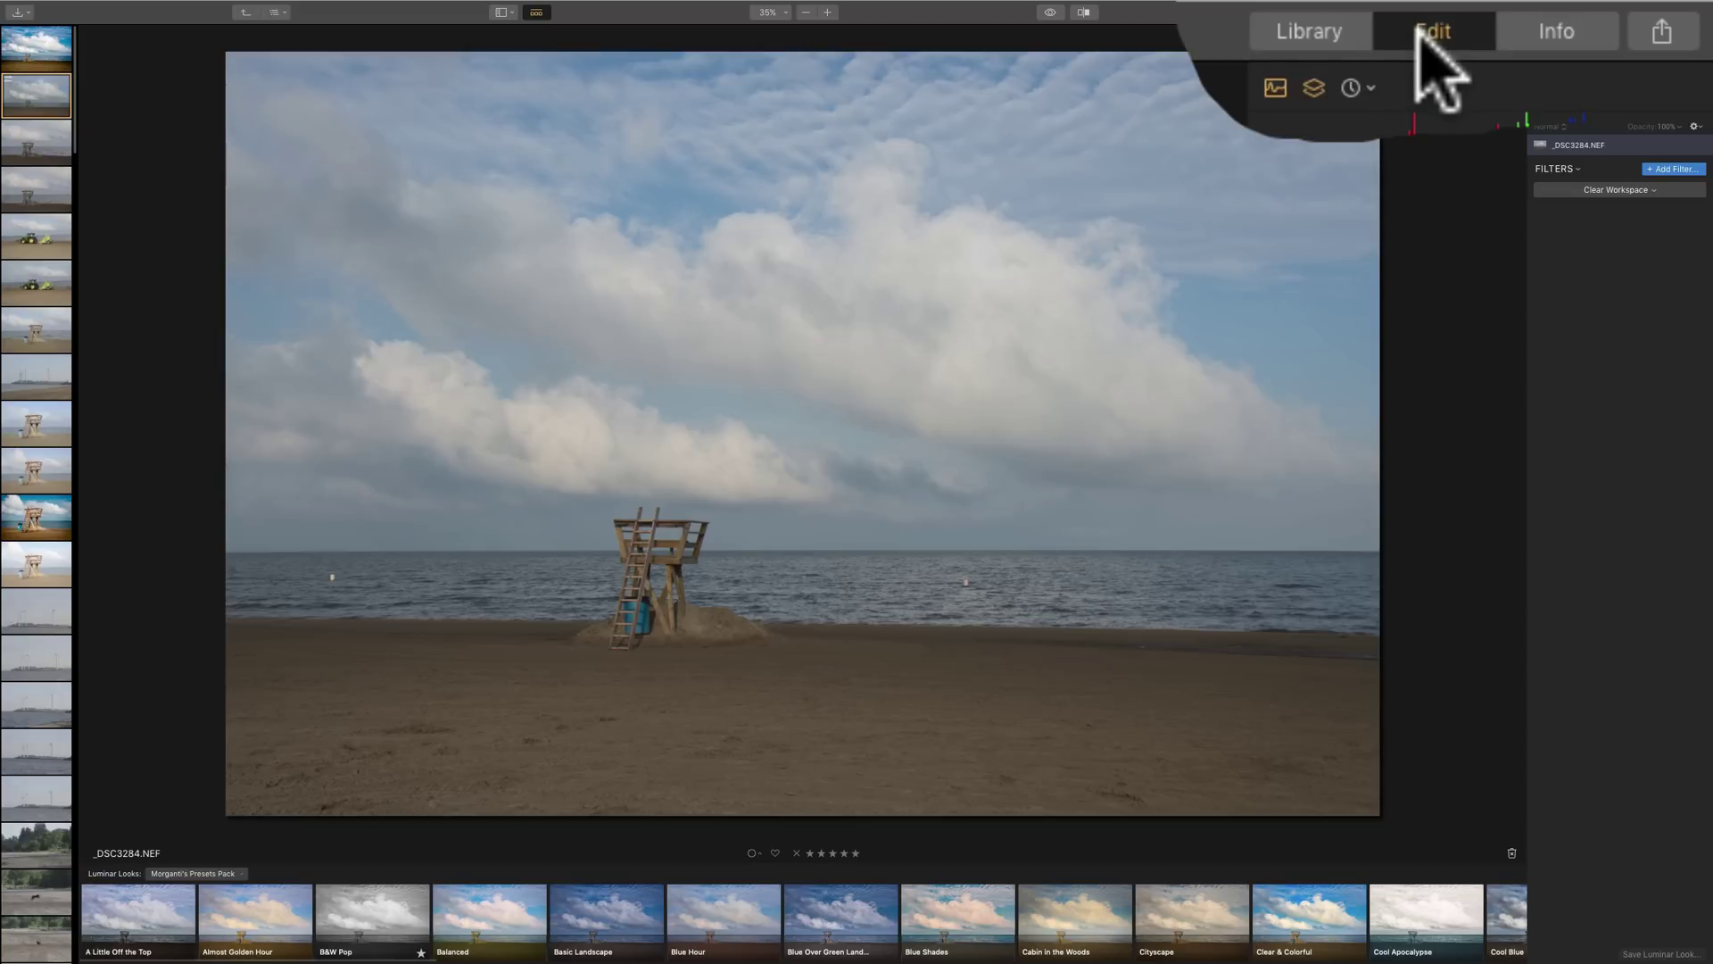
pyautogui.click(1646, 12)
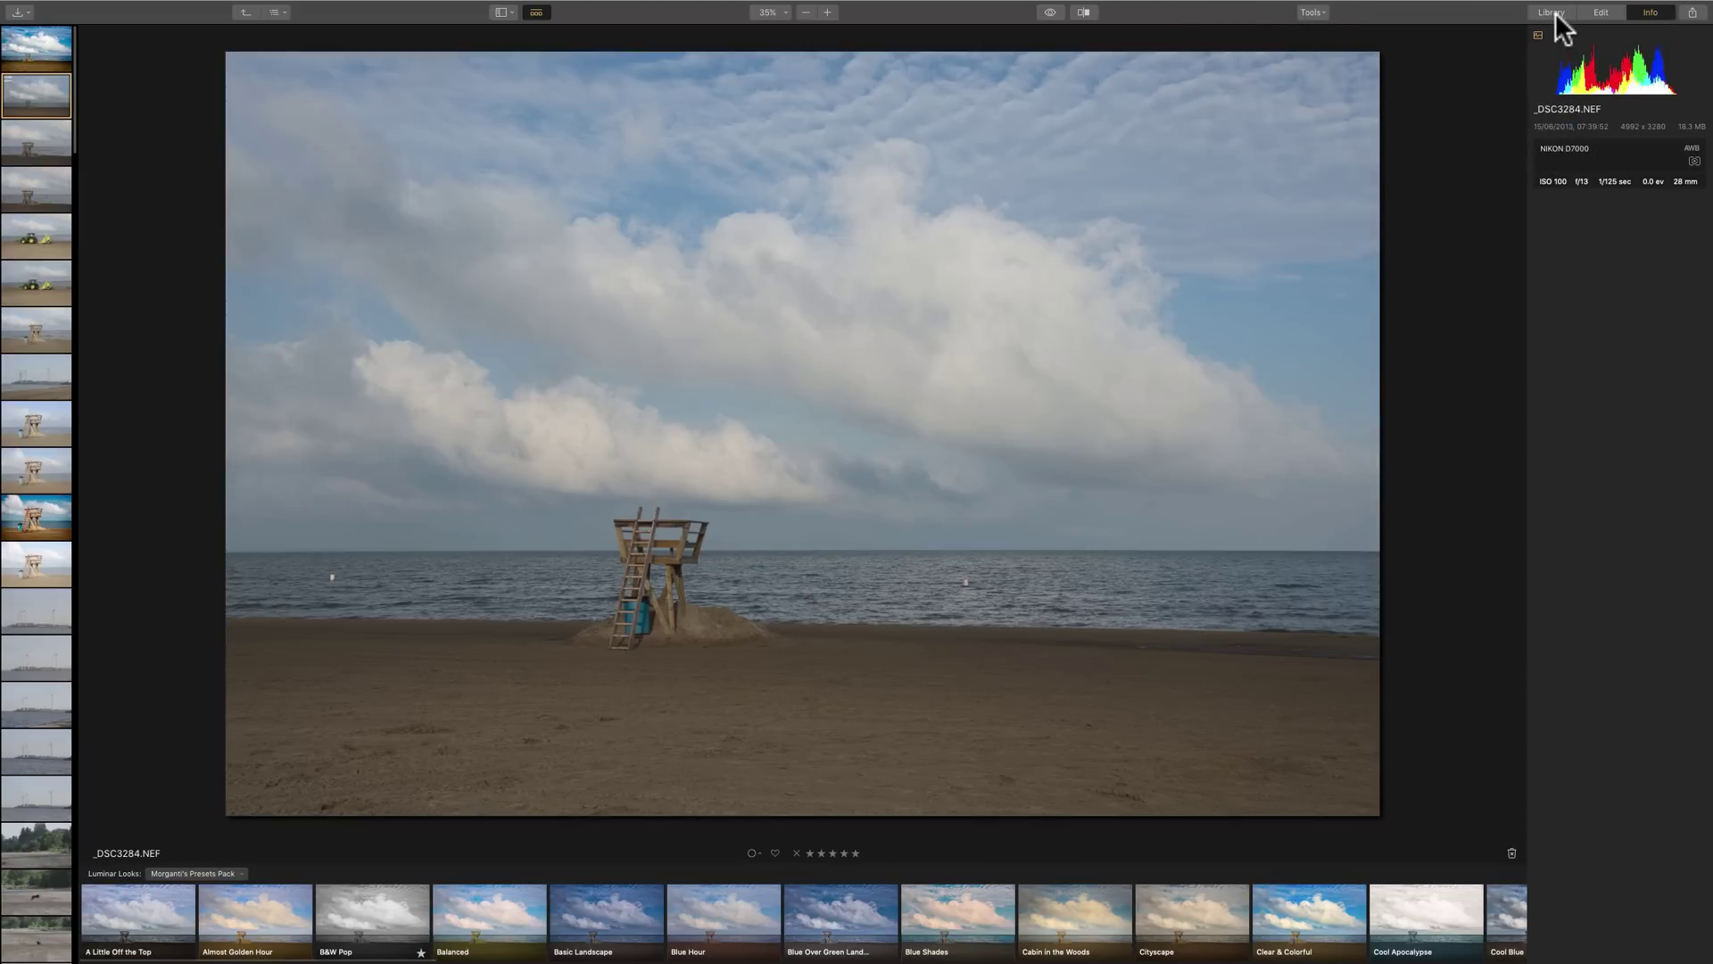
pyautogui.click(1554, 12)
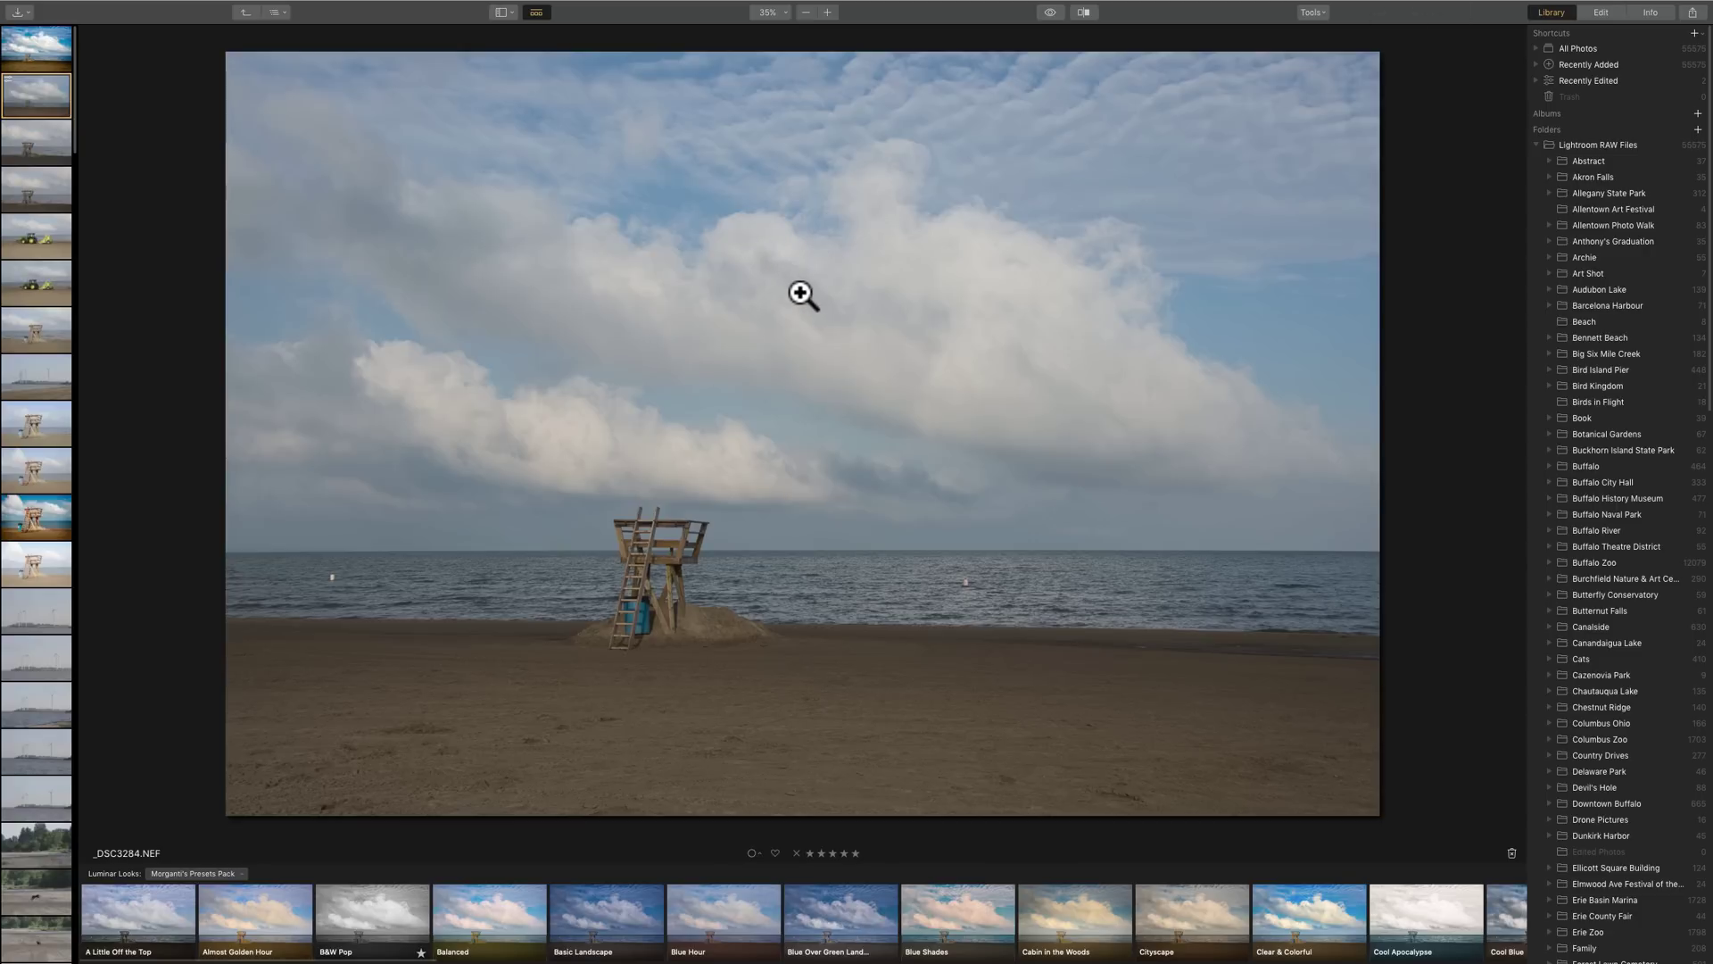
# - Return to the 06-15-2013 grid of 141 photos and scroll the Folders sidebar down and up
pyautogui.press('g')
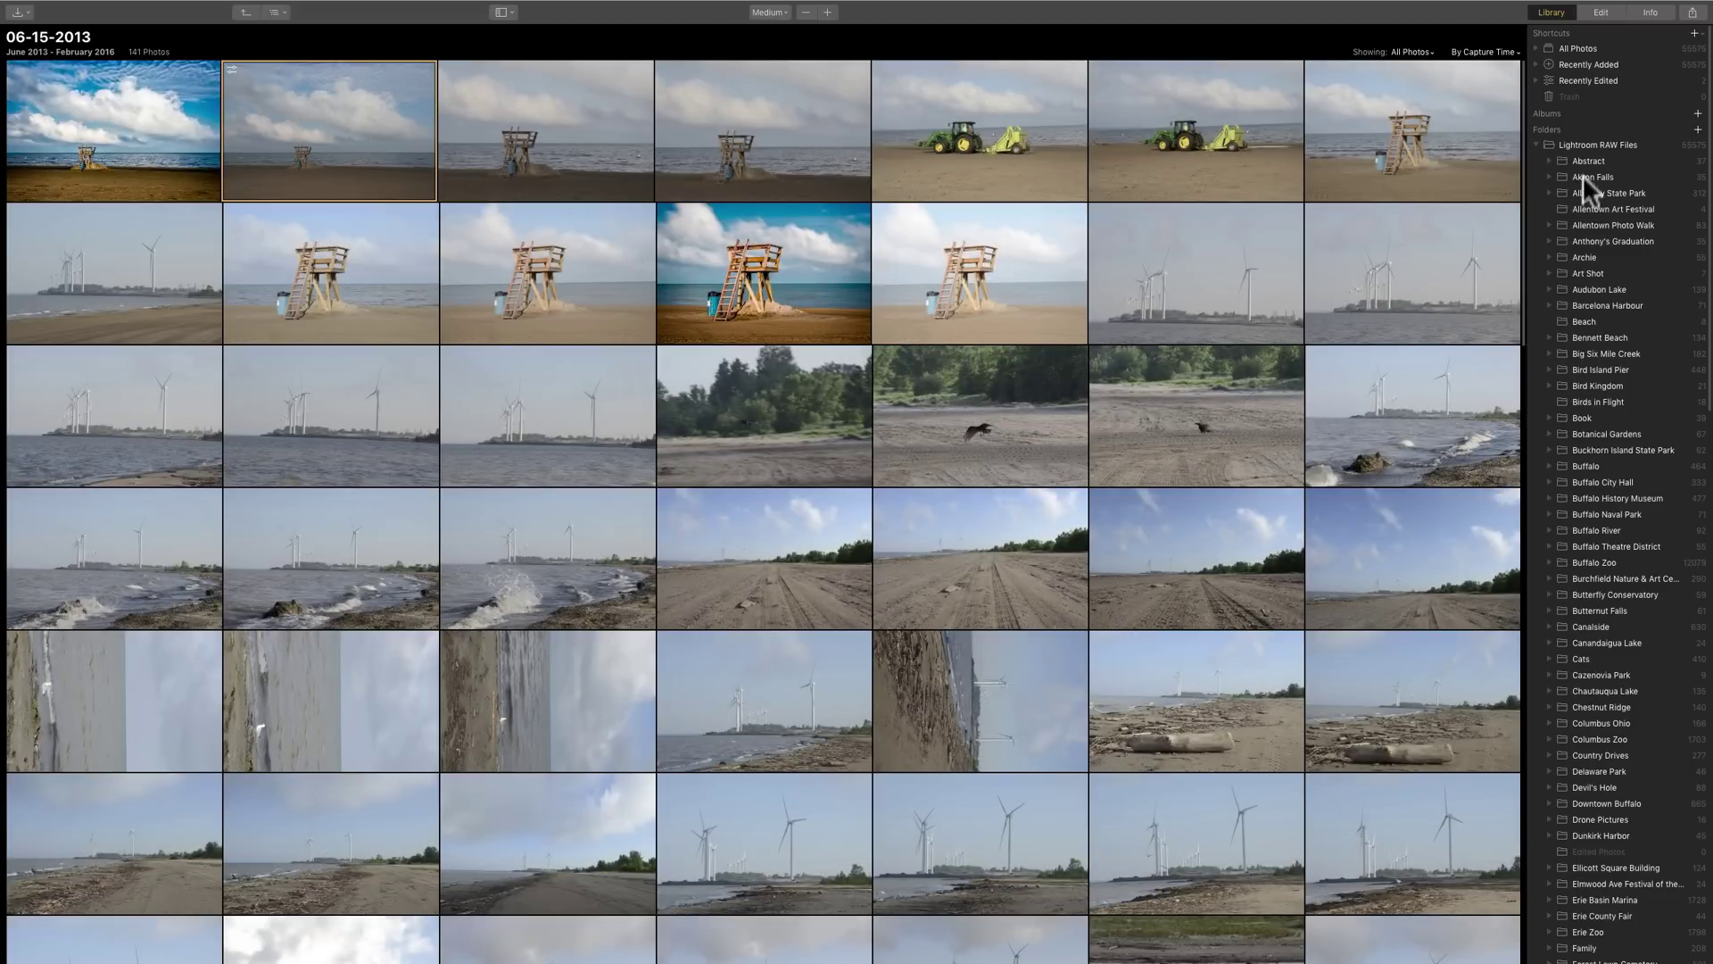
pyautogui.scroll(-5, 1584, 312)
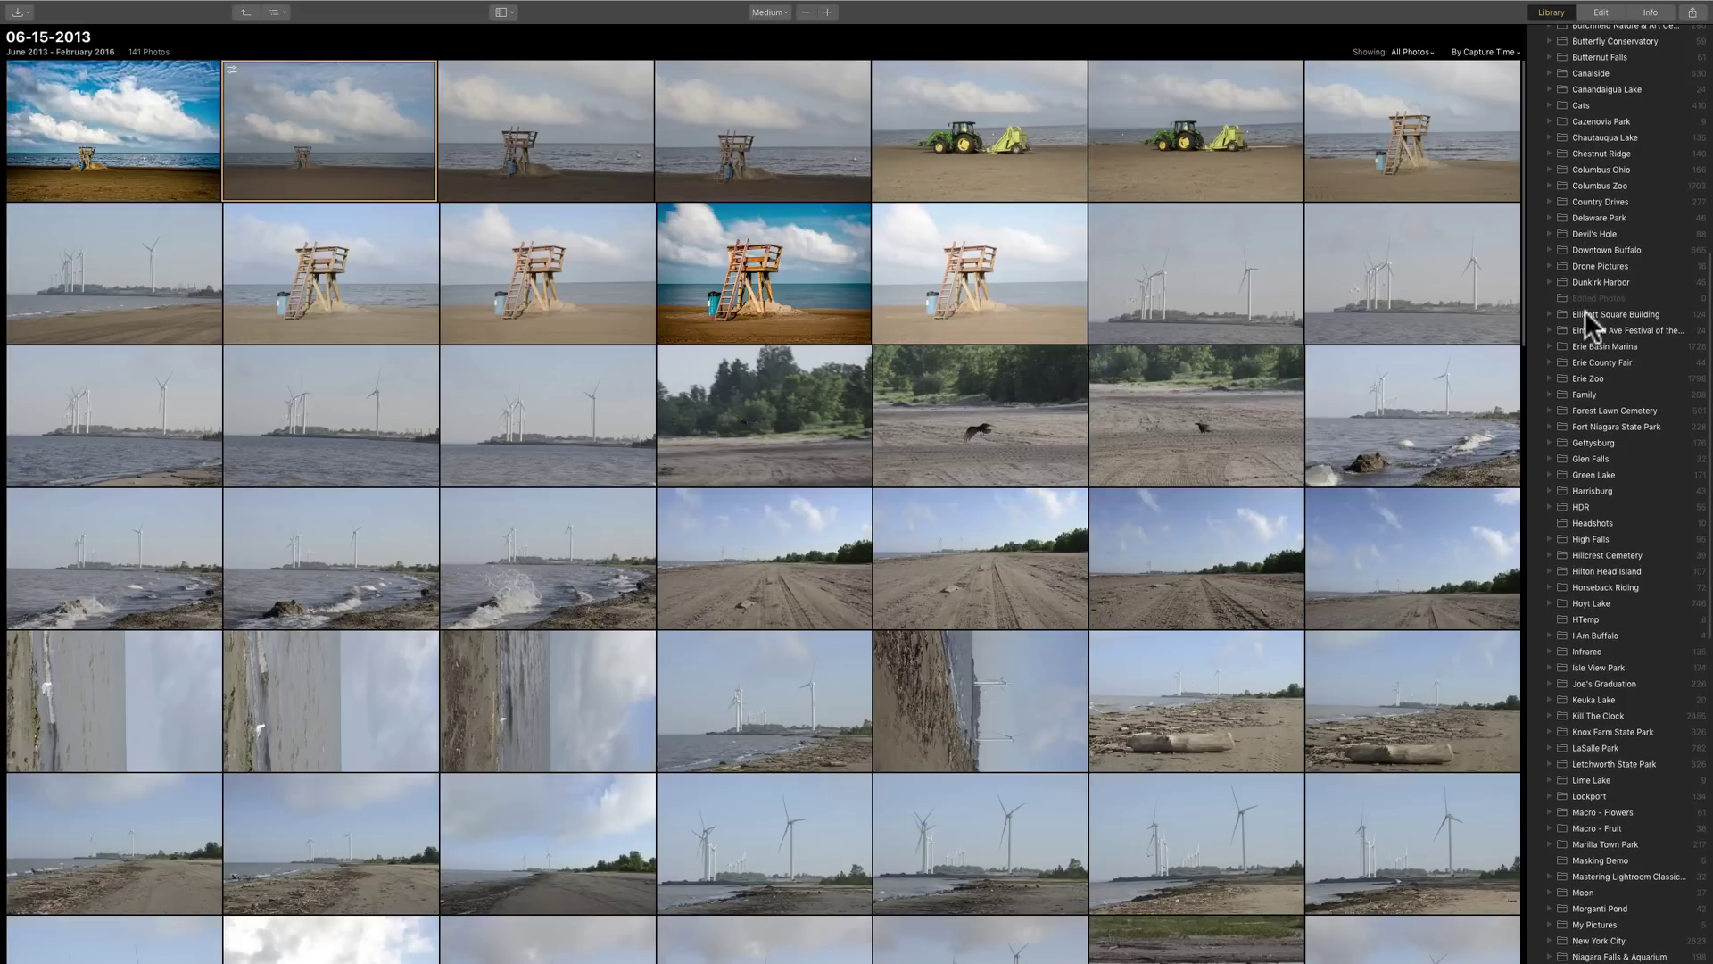
pyautogui.scroll(5, 1584, 308)
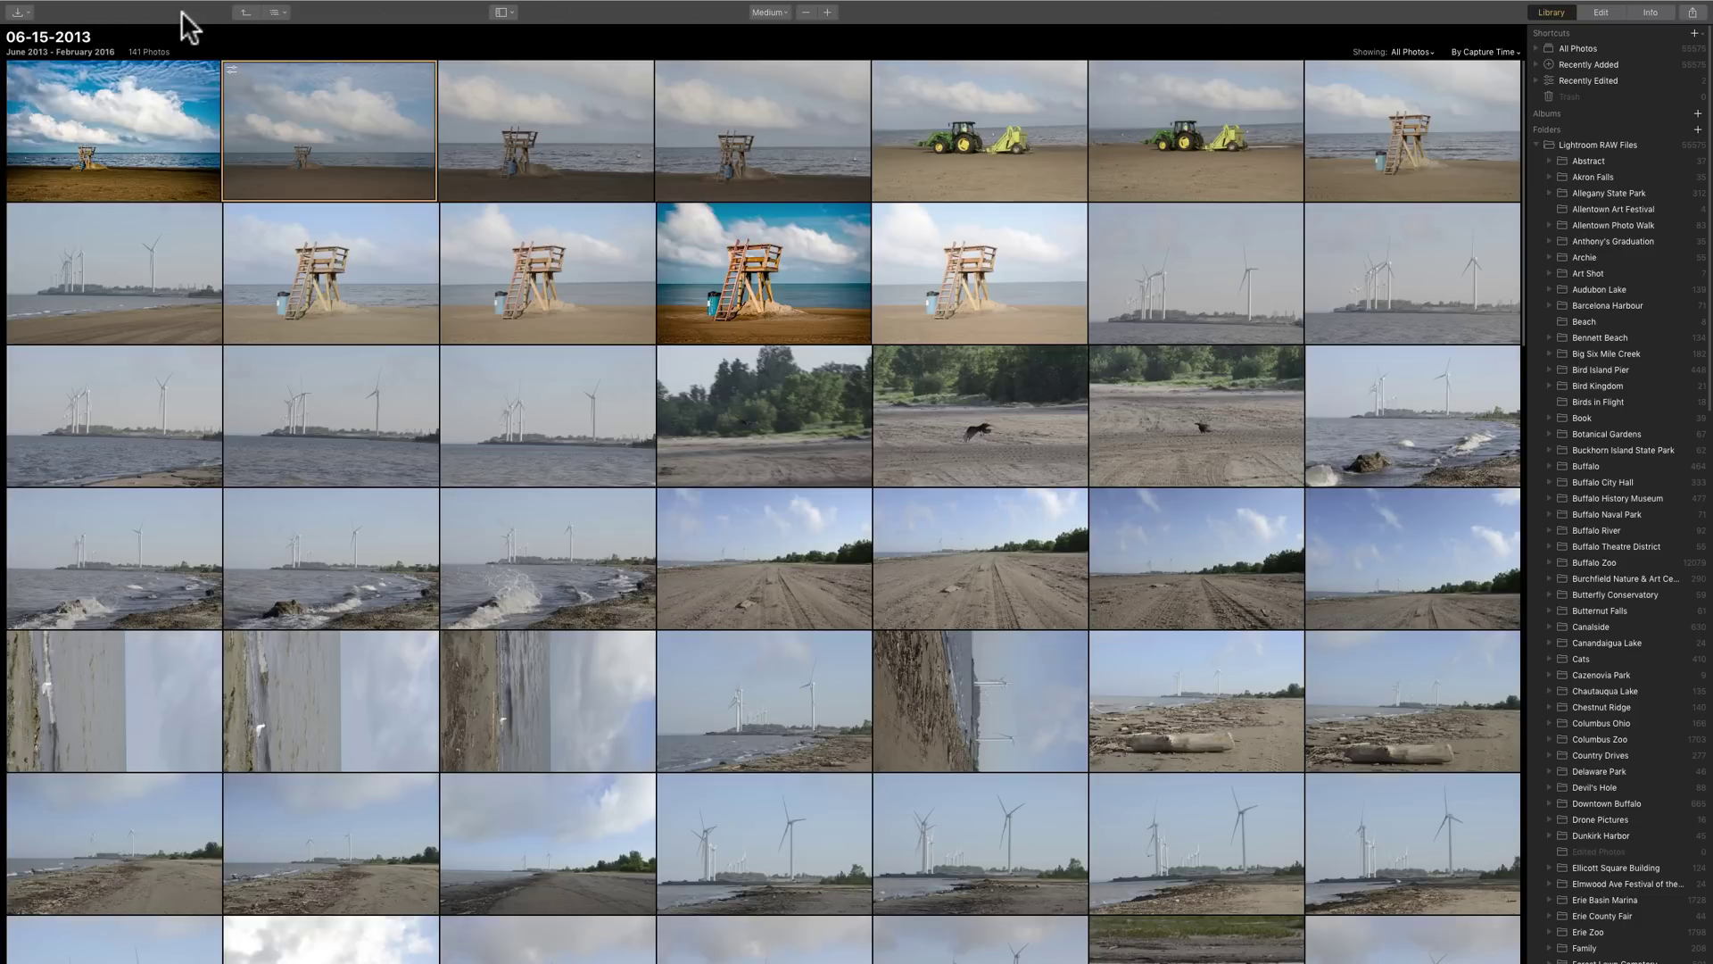
pyautogui.click(25, 12)
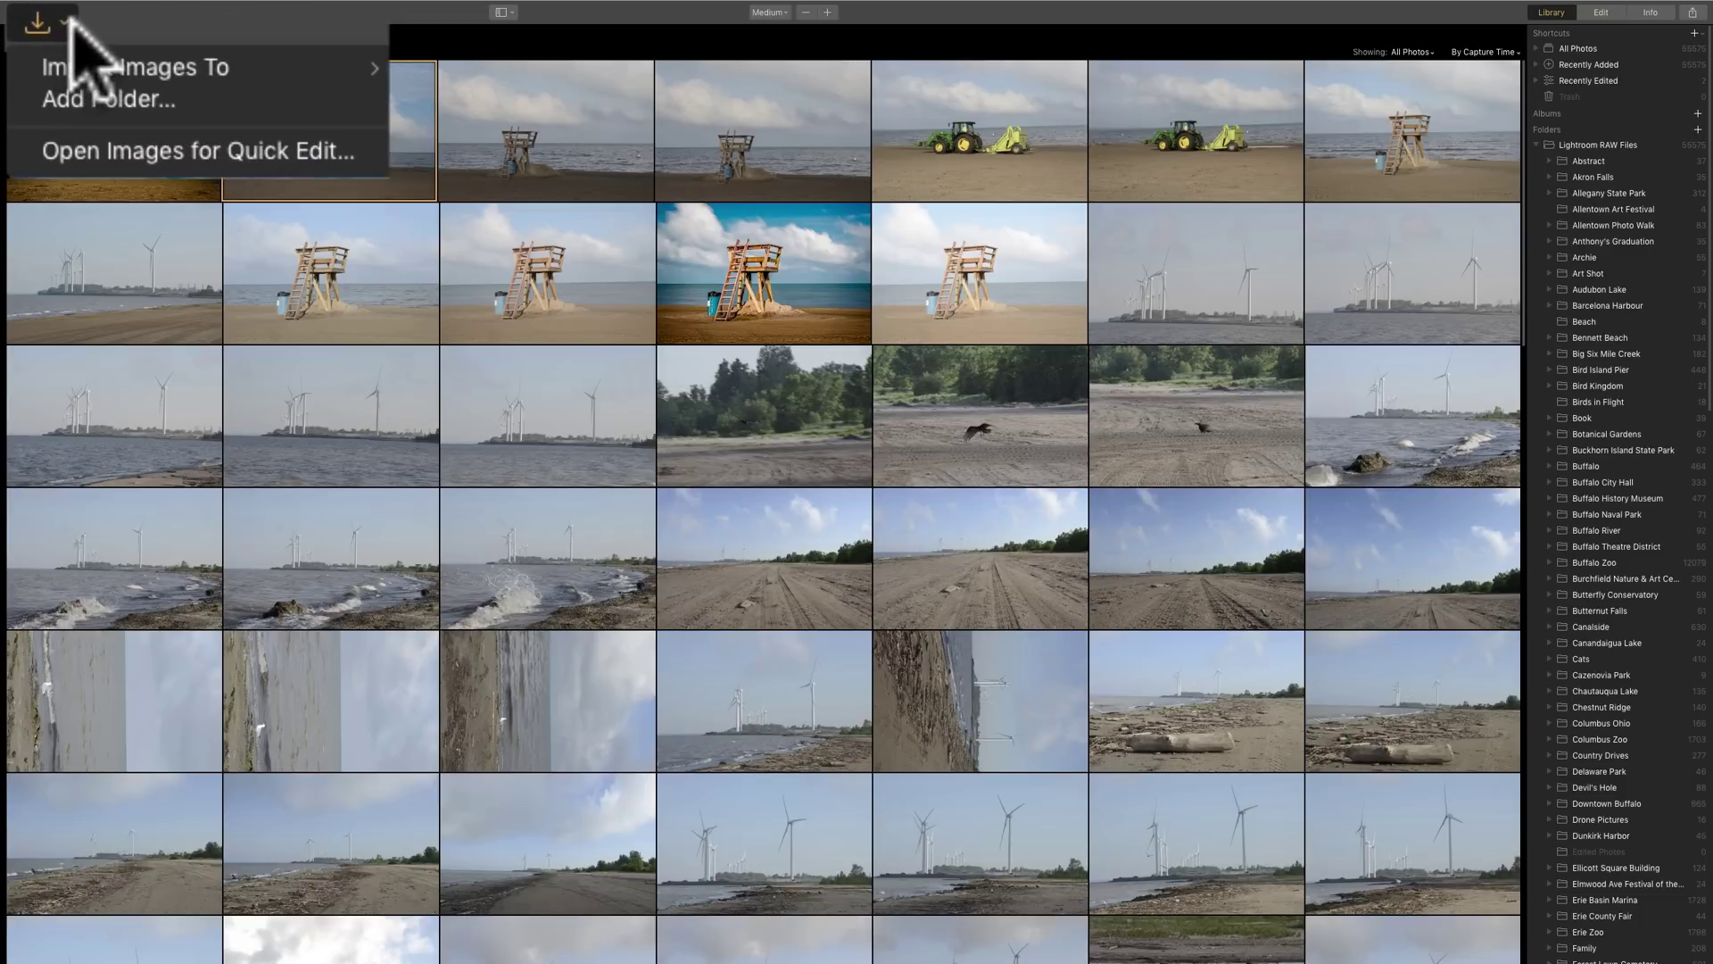
pyautogui.click(201, 18)
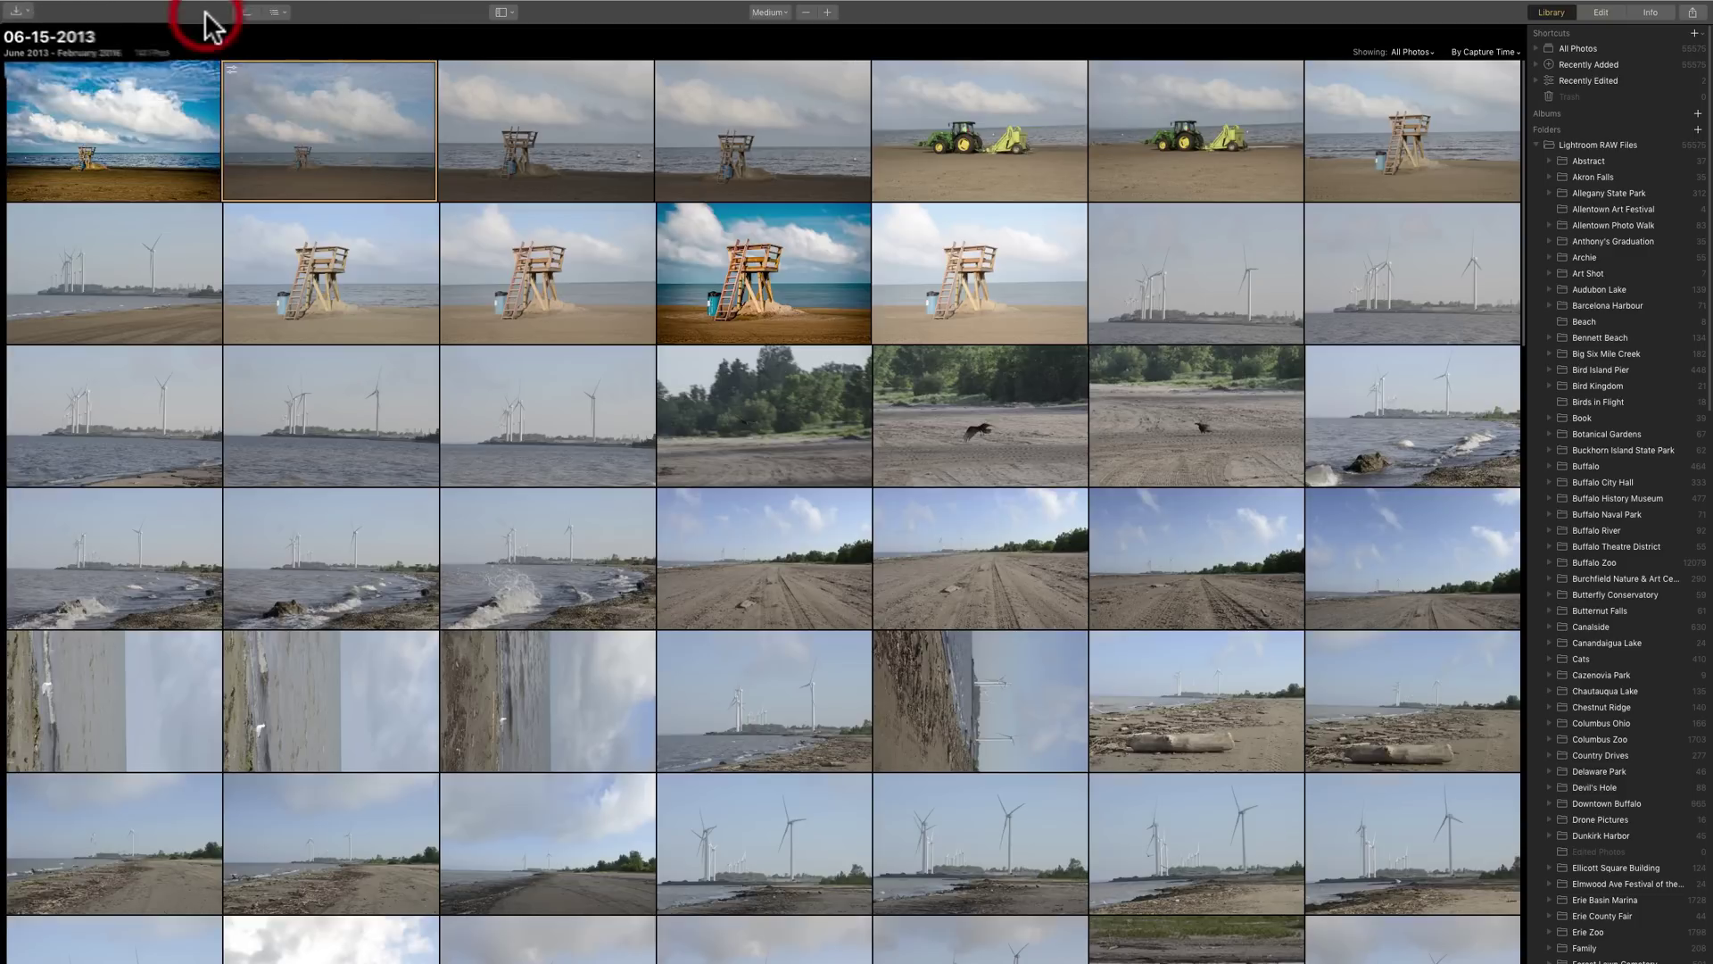
pyautogui.click(276, 12)
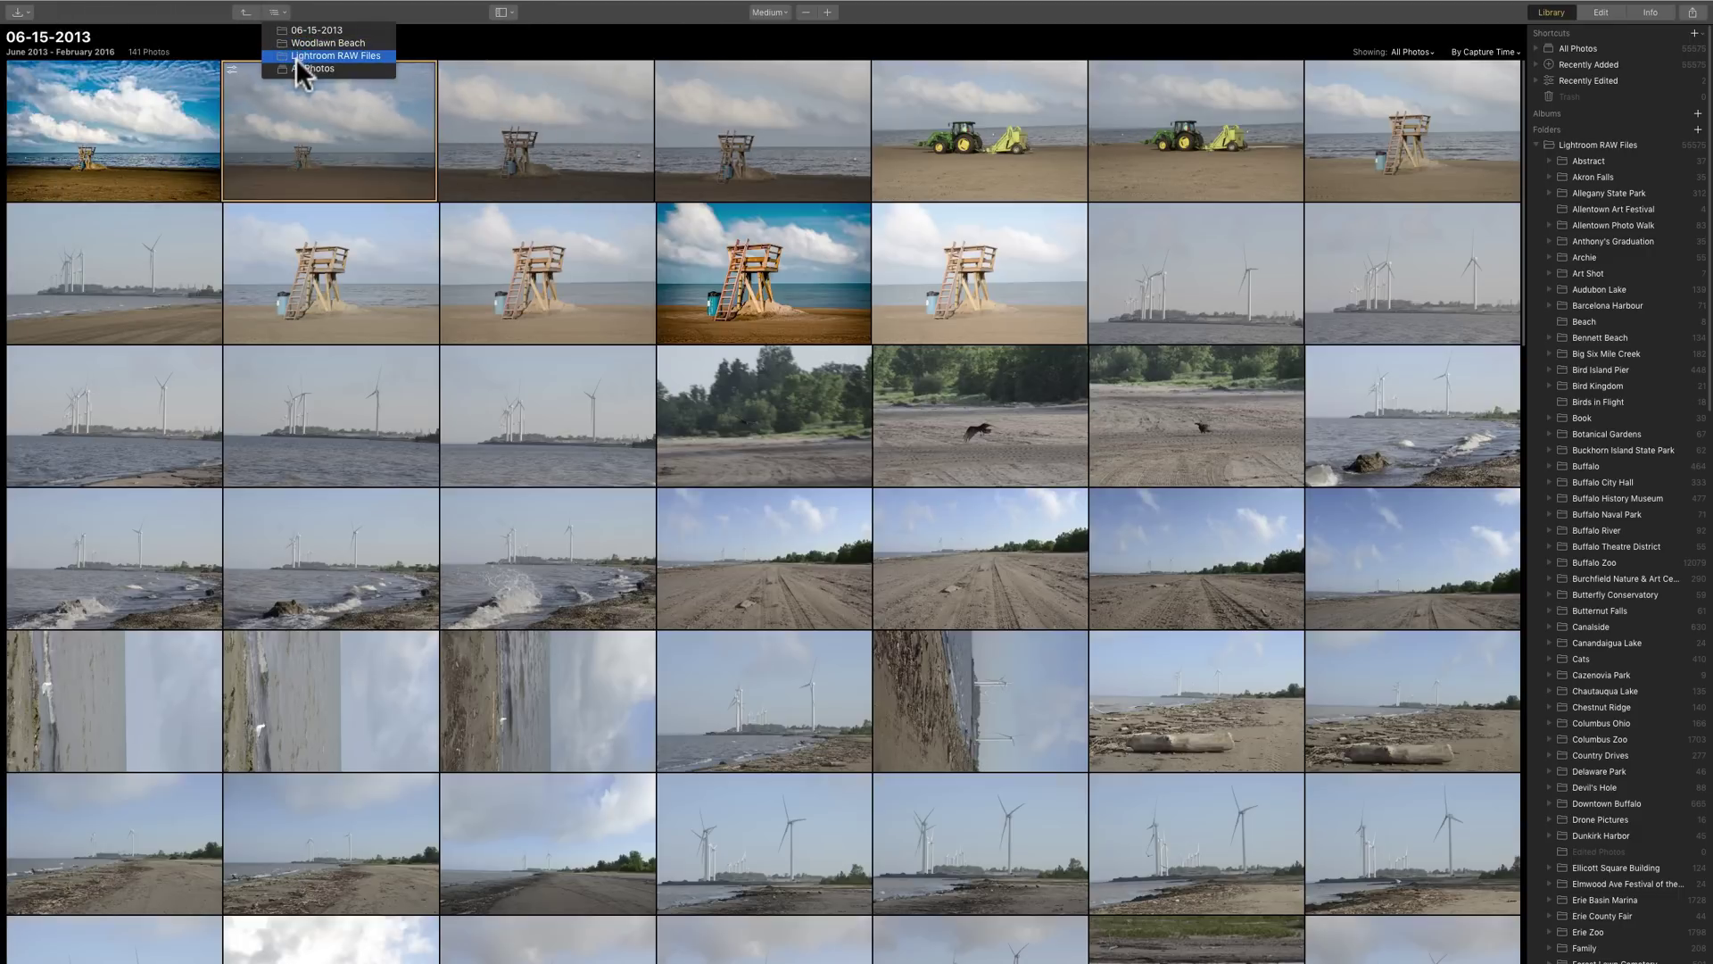
pyautogui.click(414, 32)
pyautogui.click(512, 12)
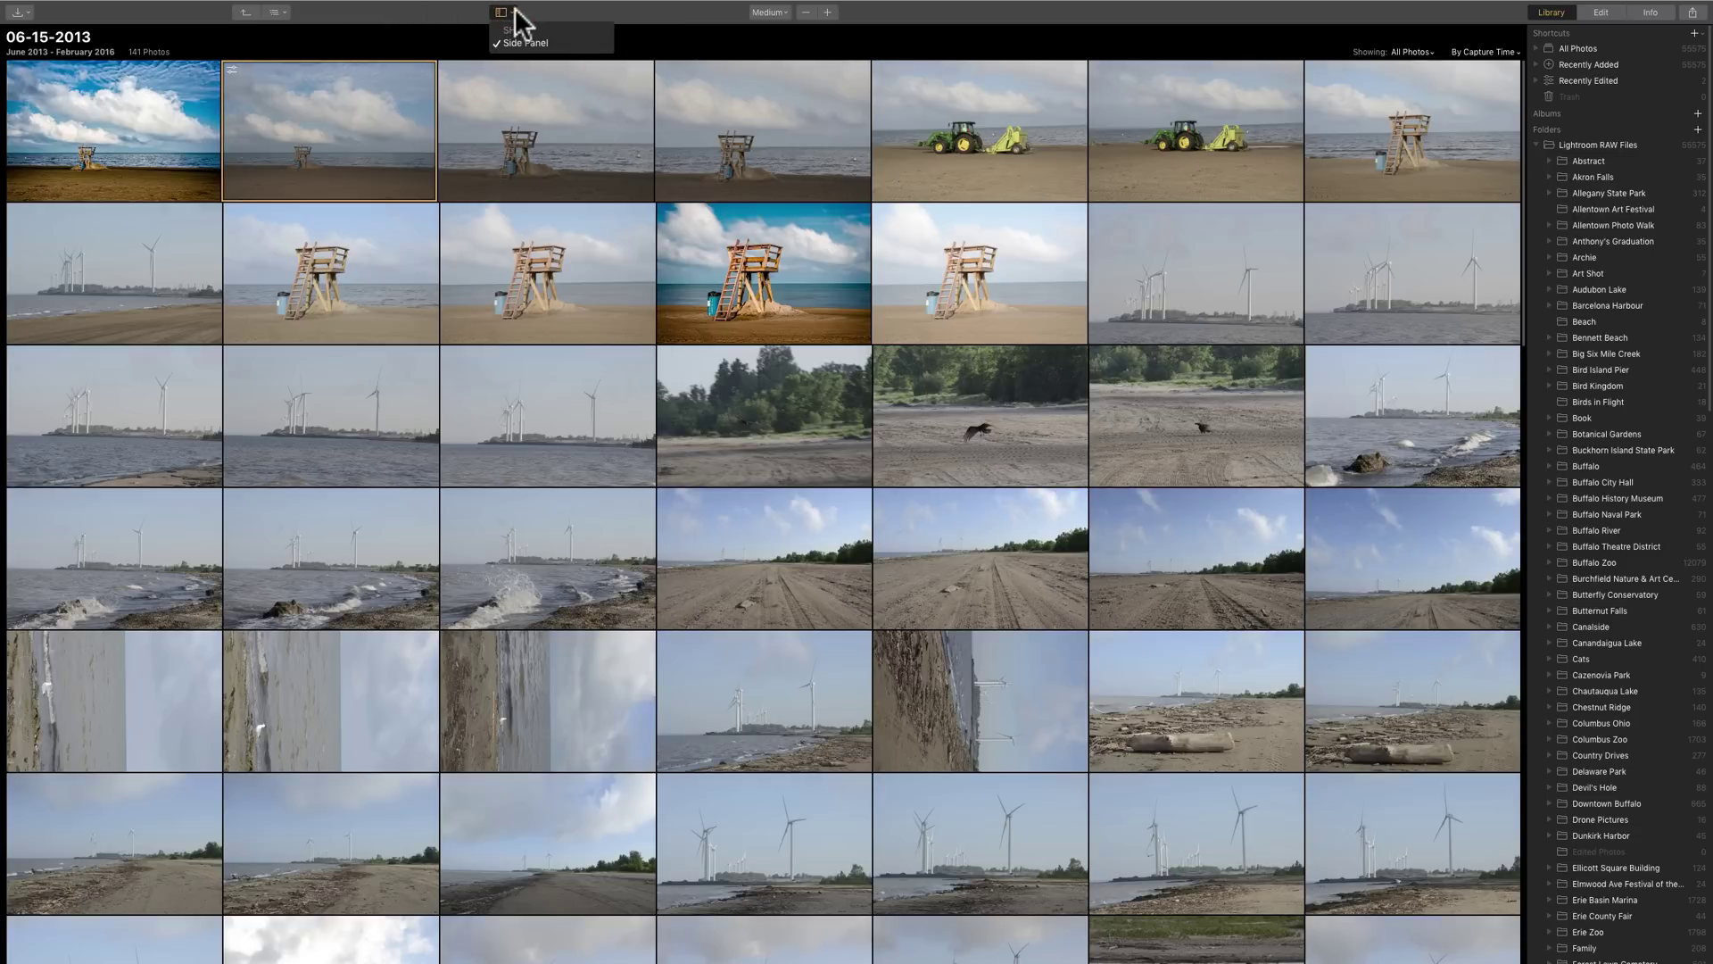
pyautogui.click(569, 19)
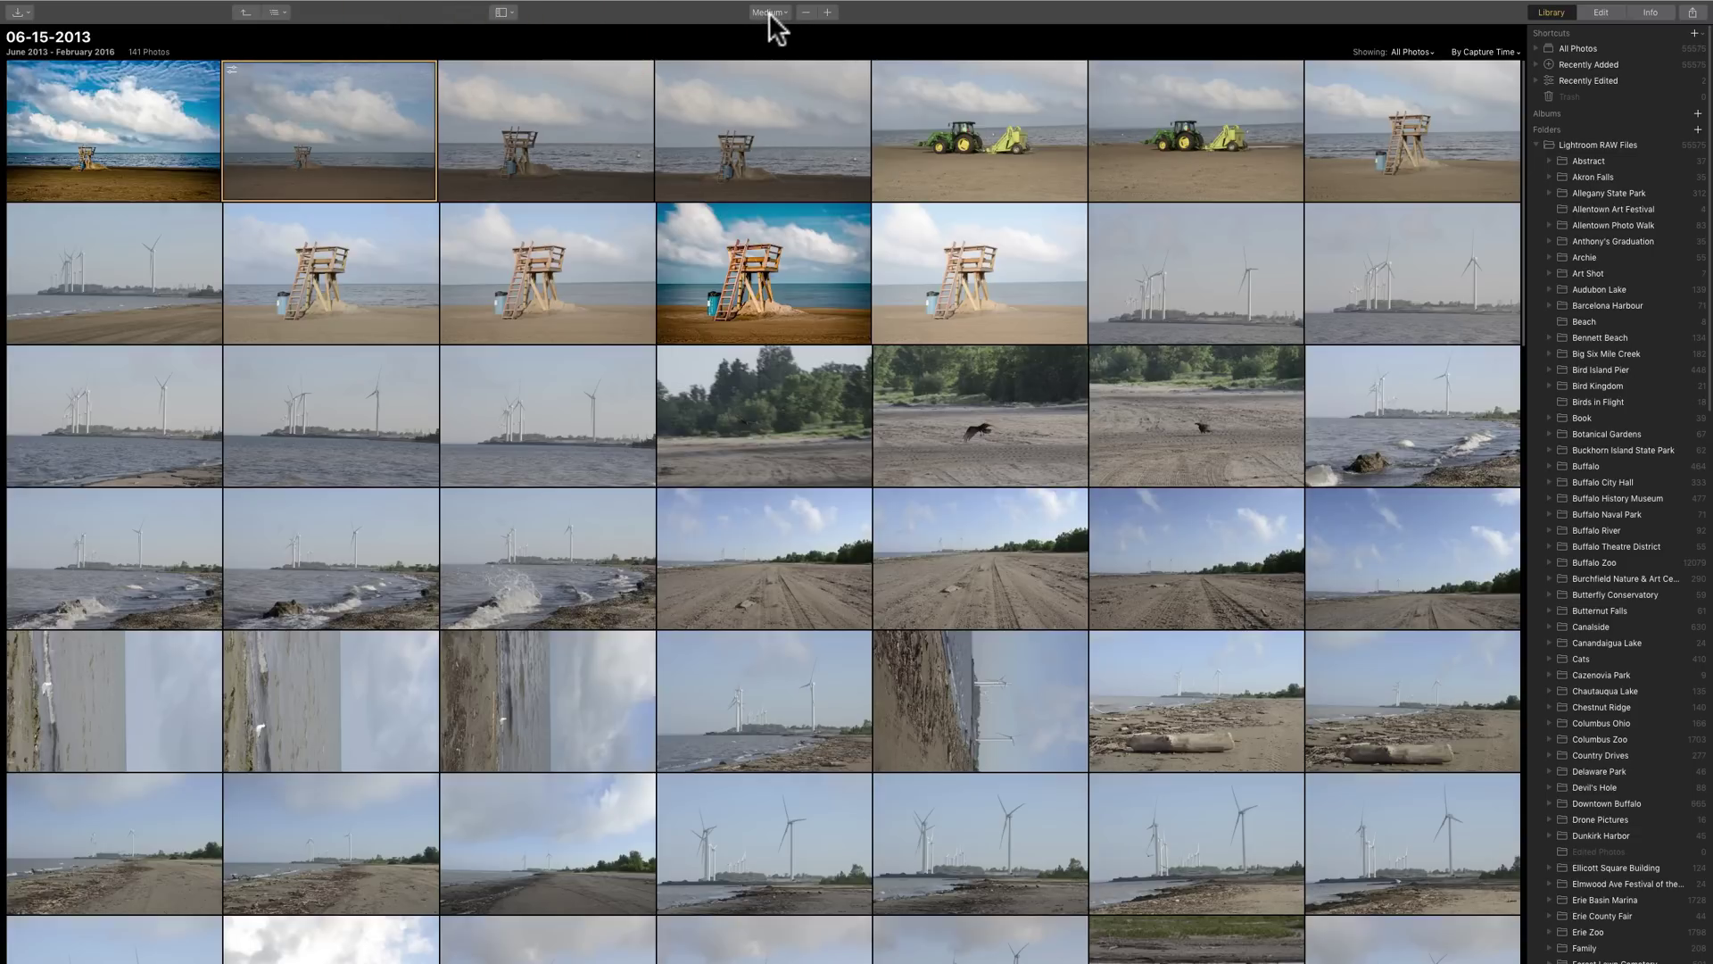
pyautogui.click(770, 14)
pyautogui.click(773, 30)
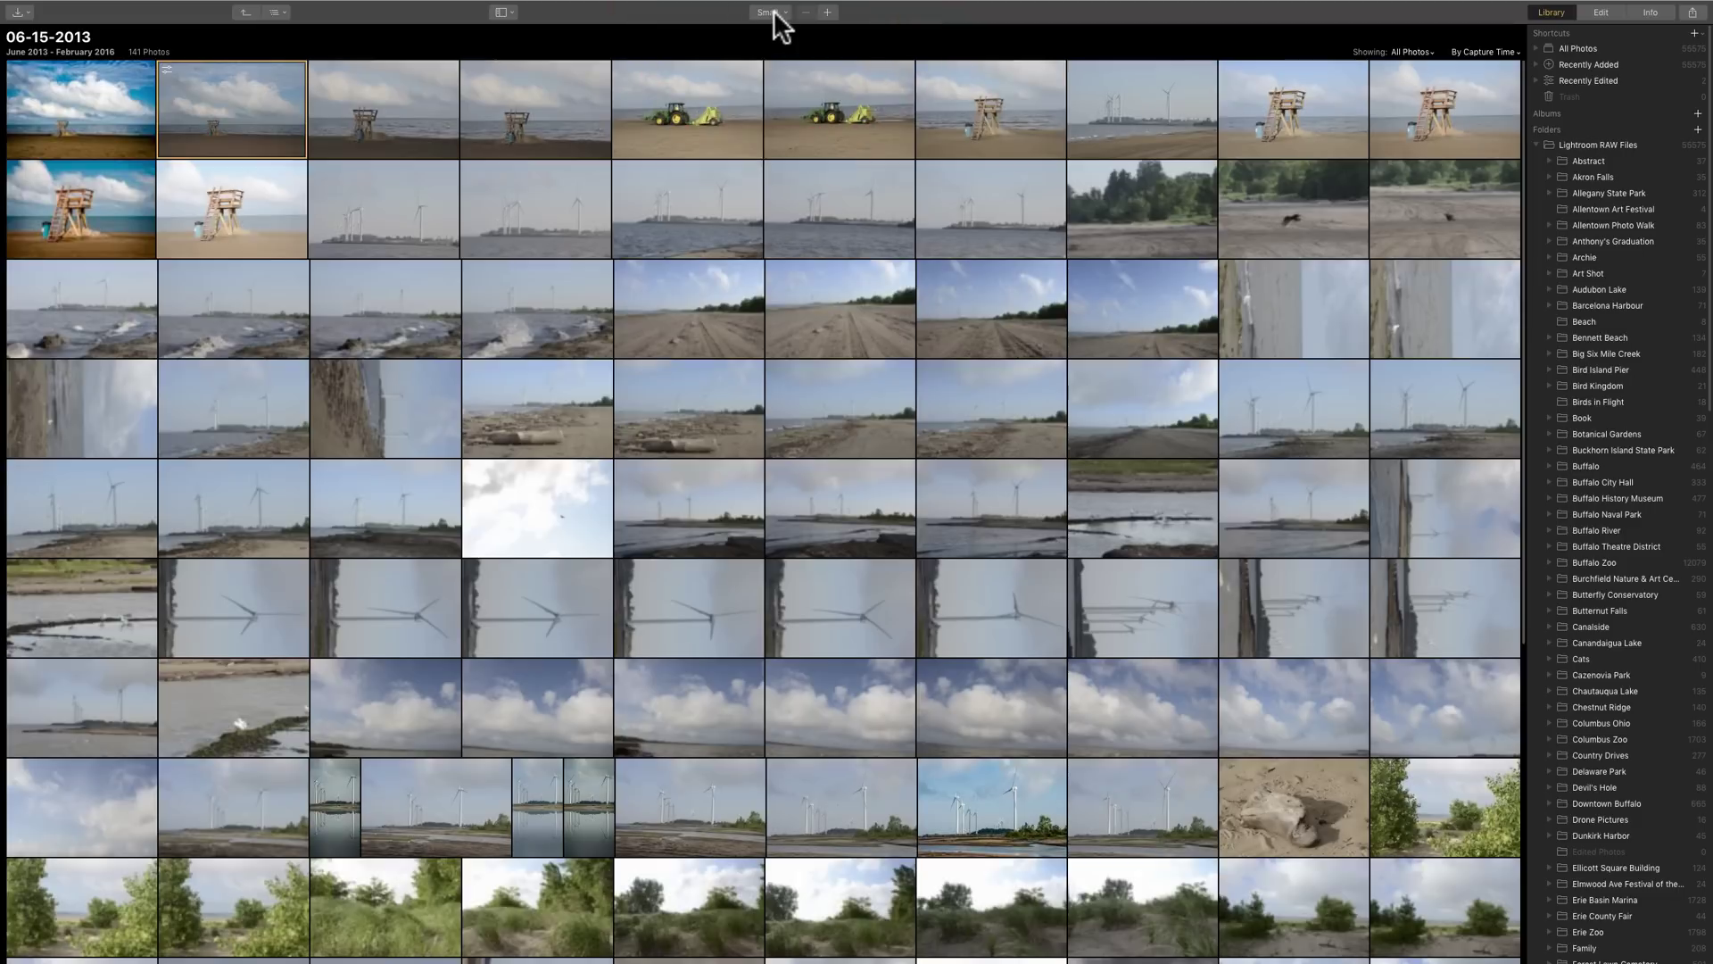
pyautogui.click(769, 12)
pyautogui.click(776, 42)
pyautogui.click(769, 13)
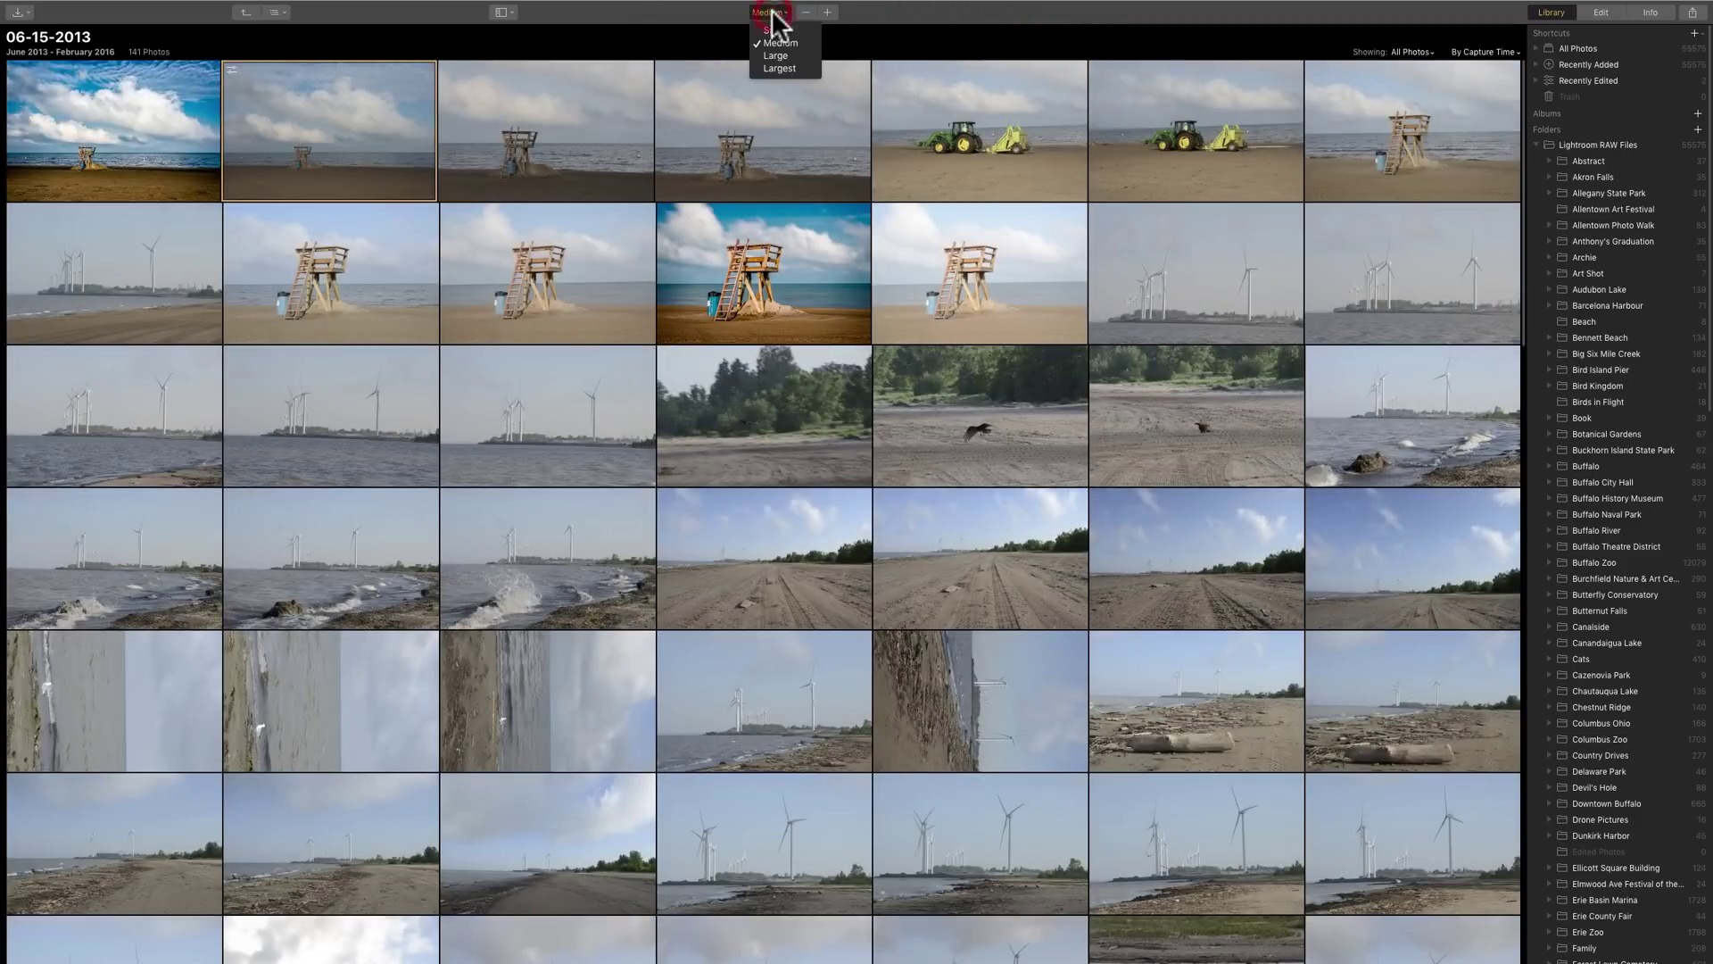
pyautogui.click(776, 56)
pyautogui.click(778, 13)
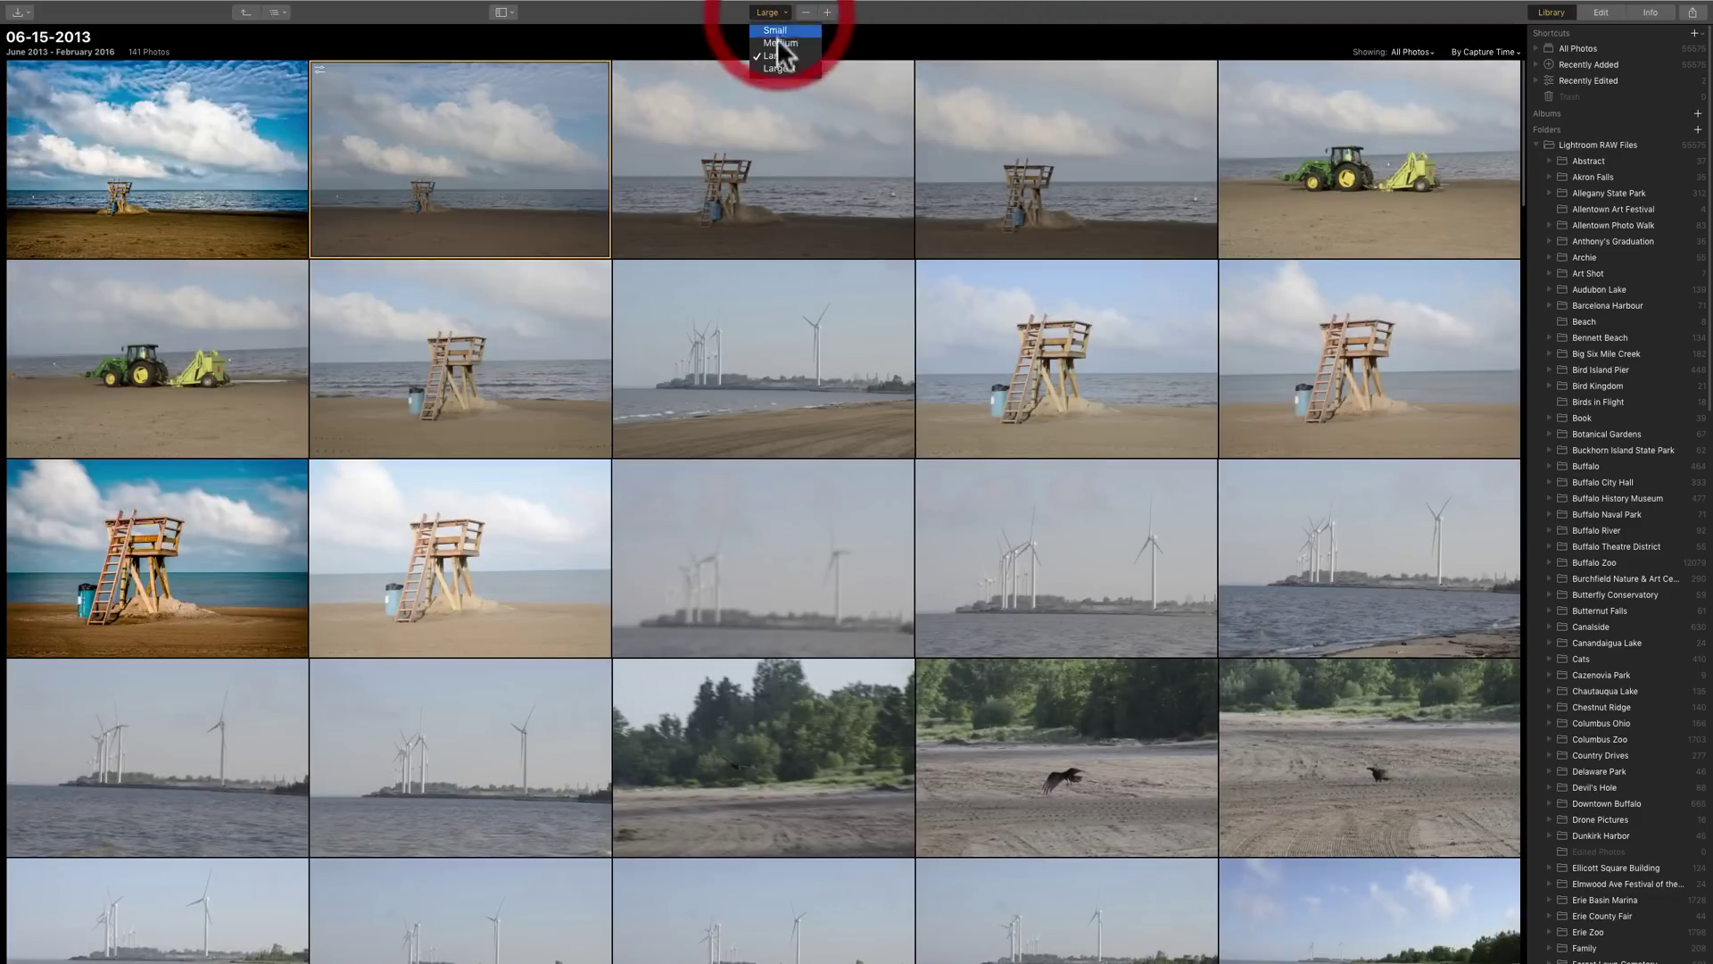
pyautogui.click(777, 68)
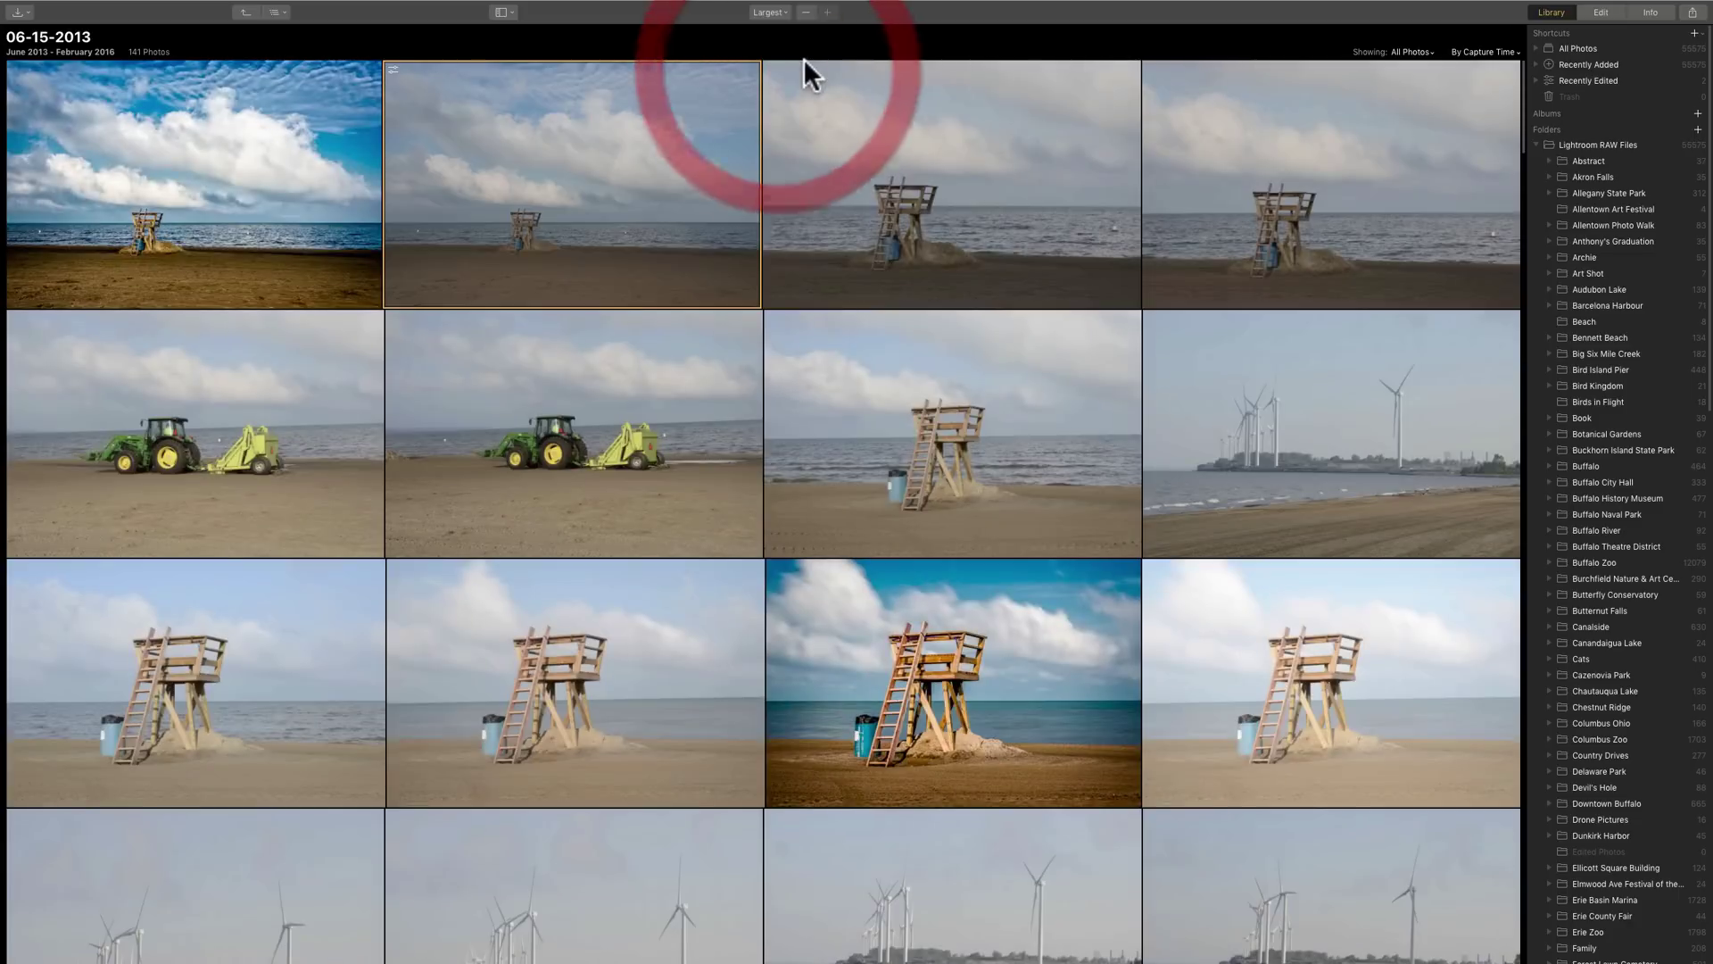
pyautogui.click(805, 13)
pyautogui.click(805, 12)
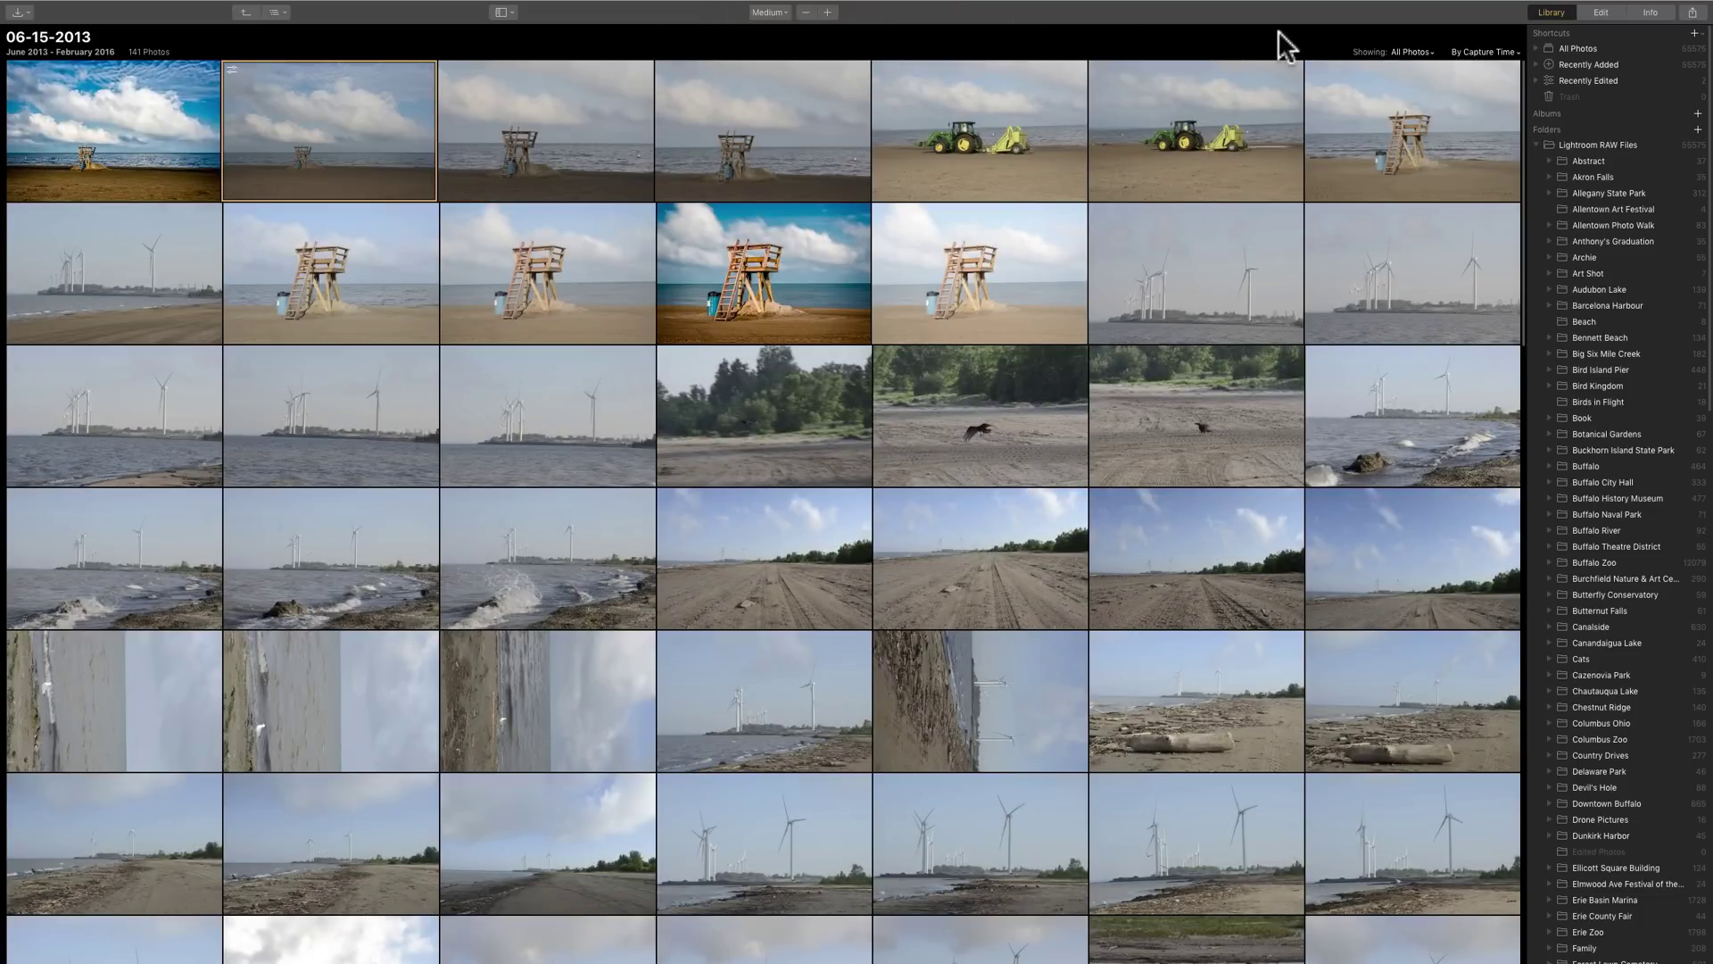
pyautogui.click(1426, 51)
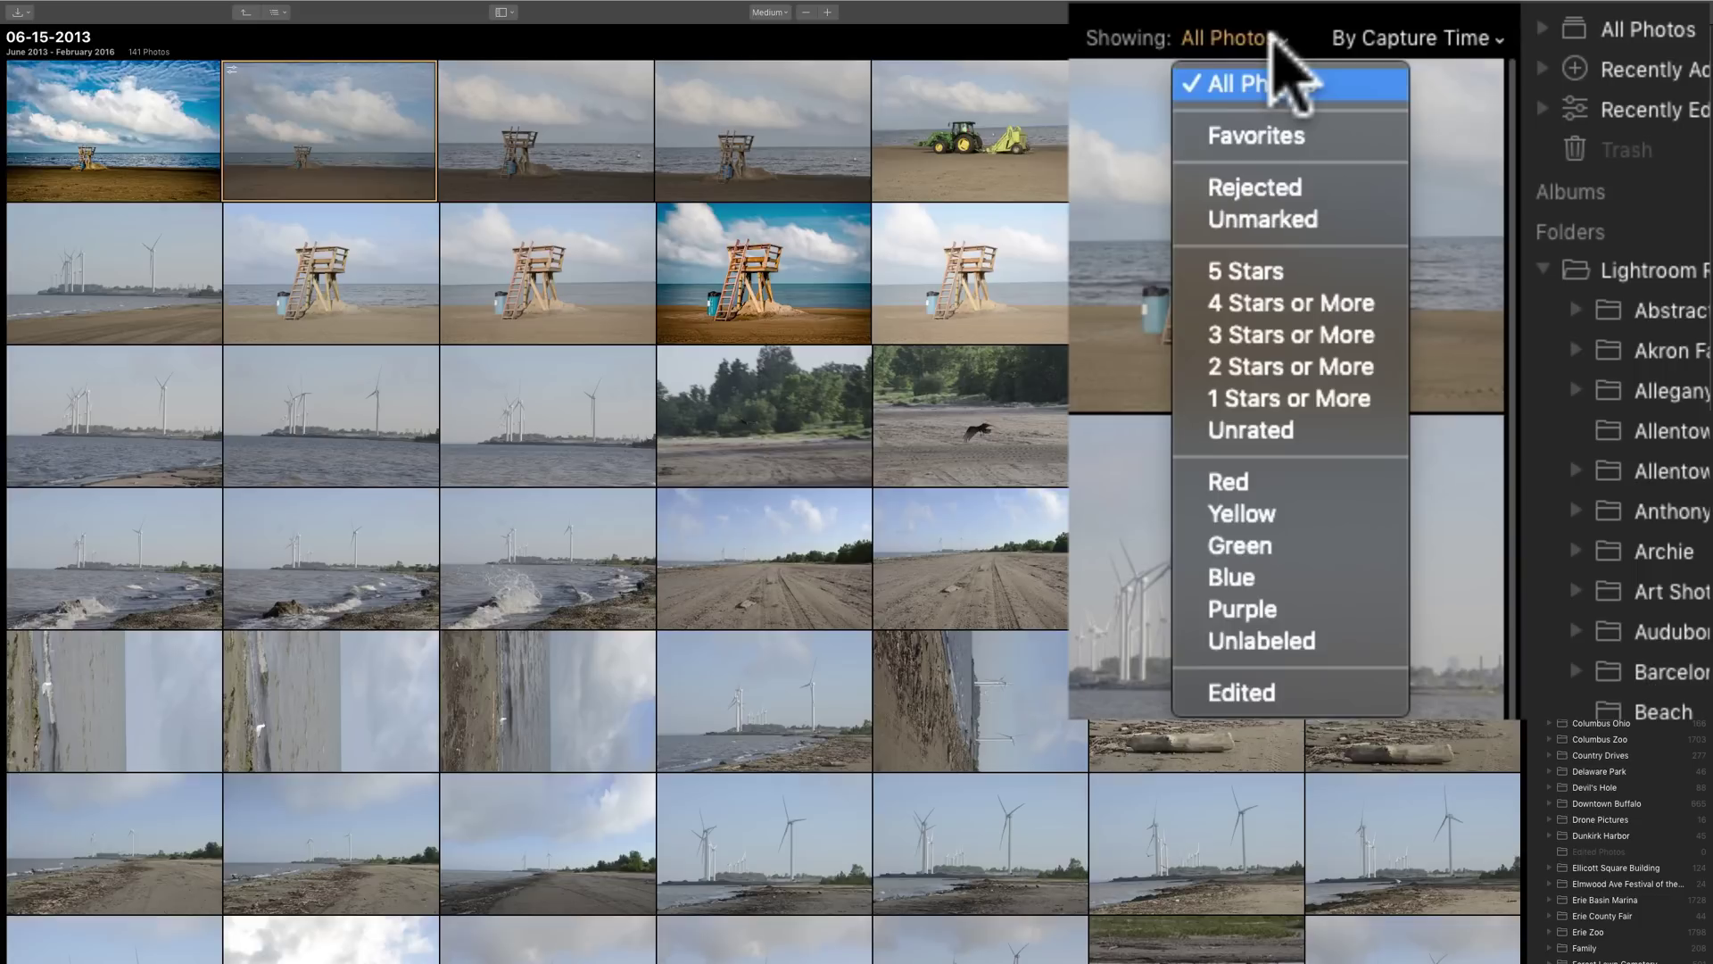
pyautogui.click(1274, 40)
pyautogui.click(1432, 38)
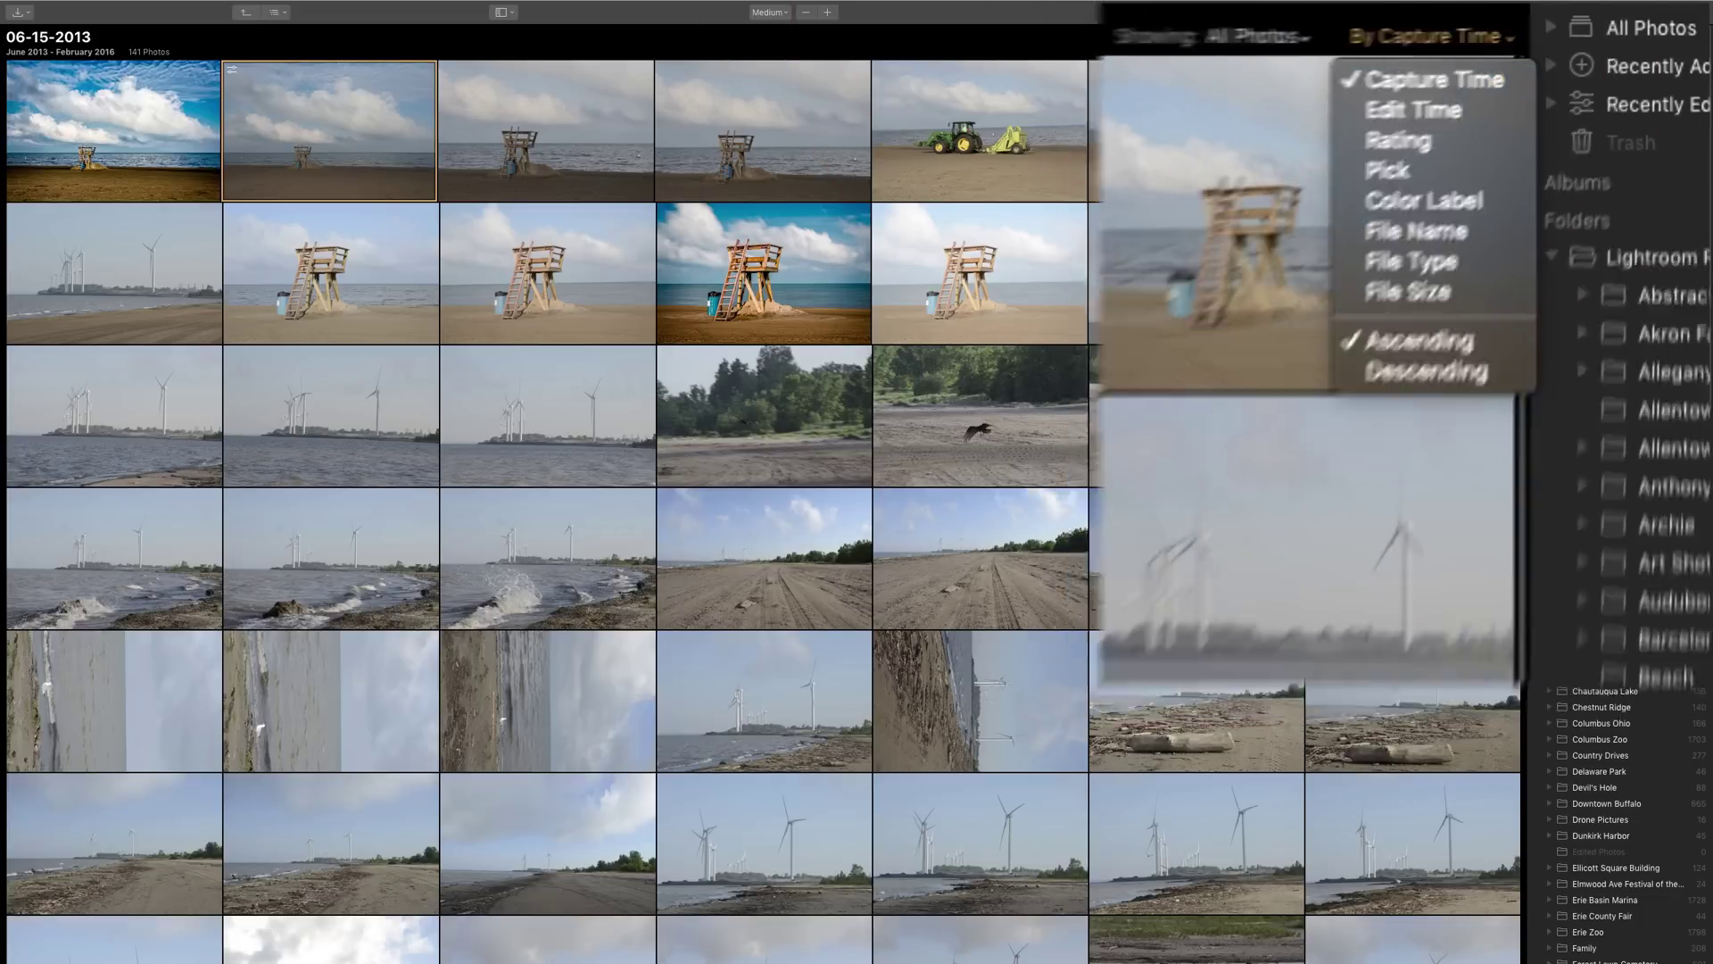
pyautogui.click(1474, 33)
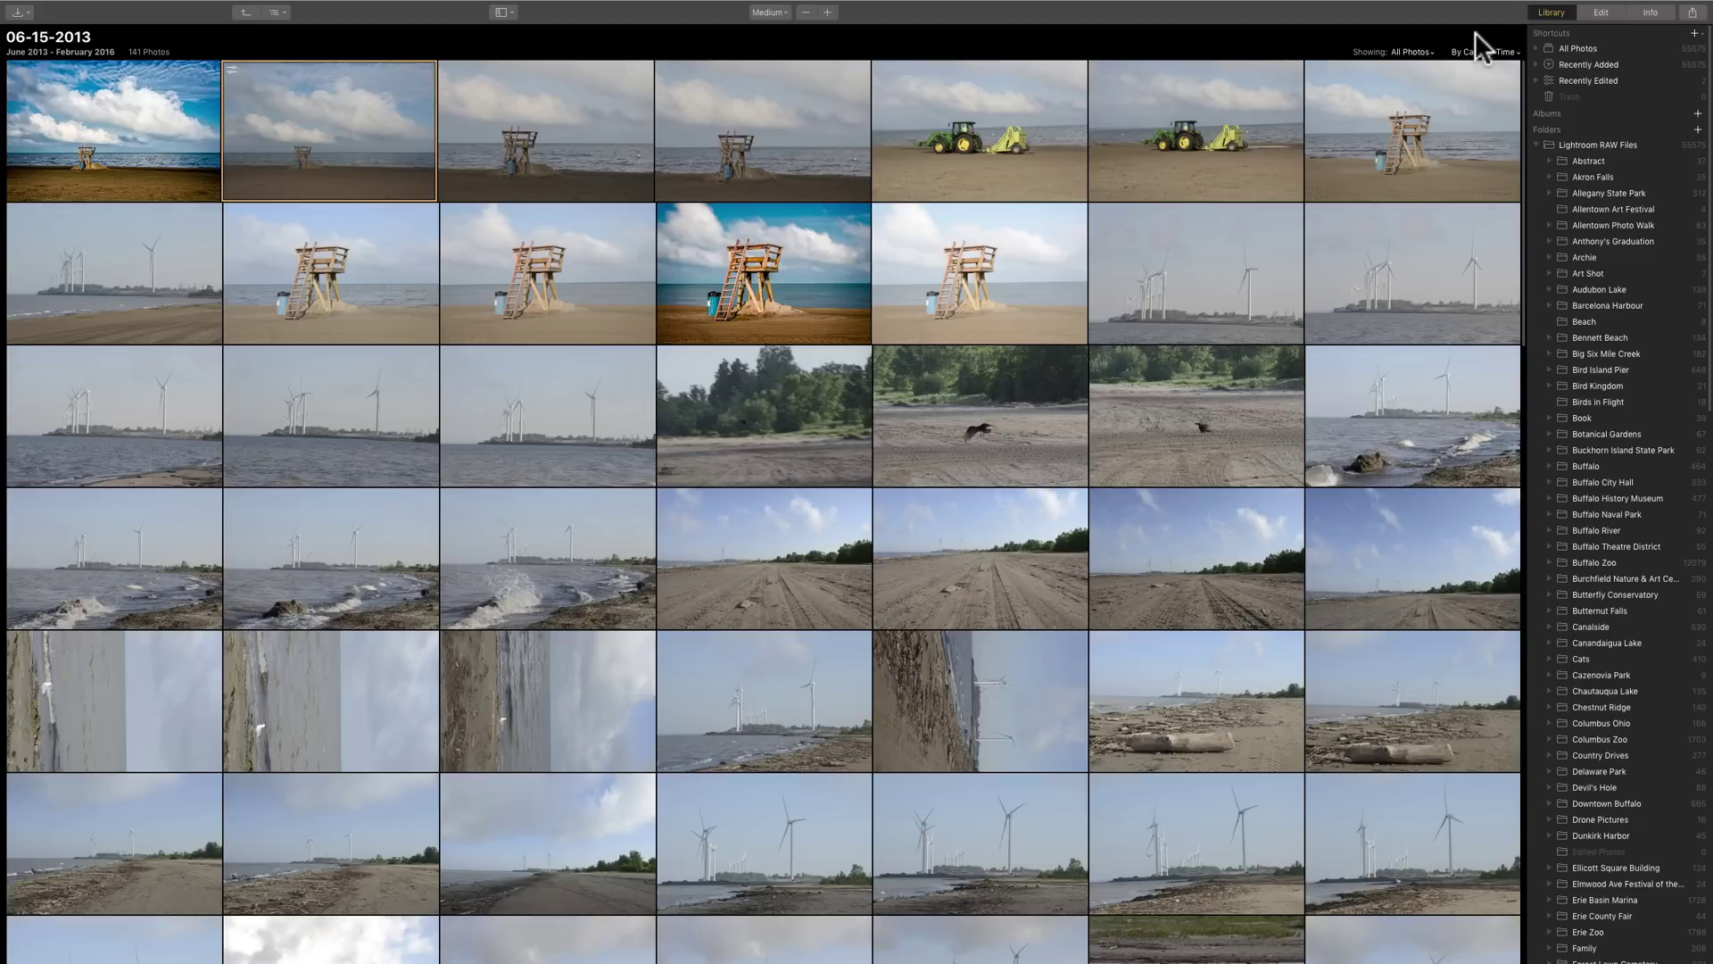
# - Open _DSC3284.NEF in the Edit workspace and show the Luminar Looks Collections popup
pyautogui.click(1601, 15)
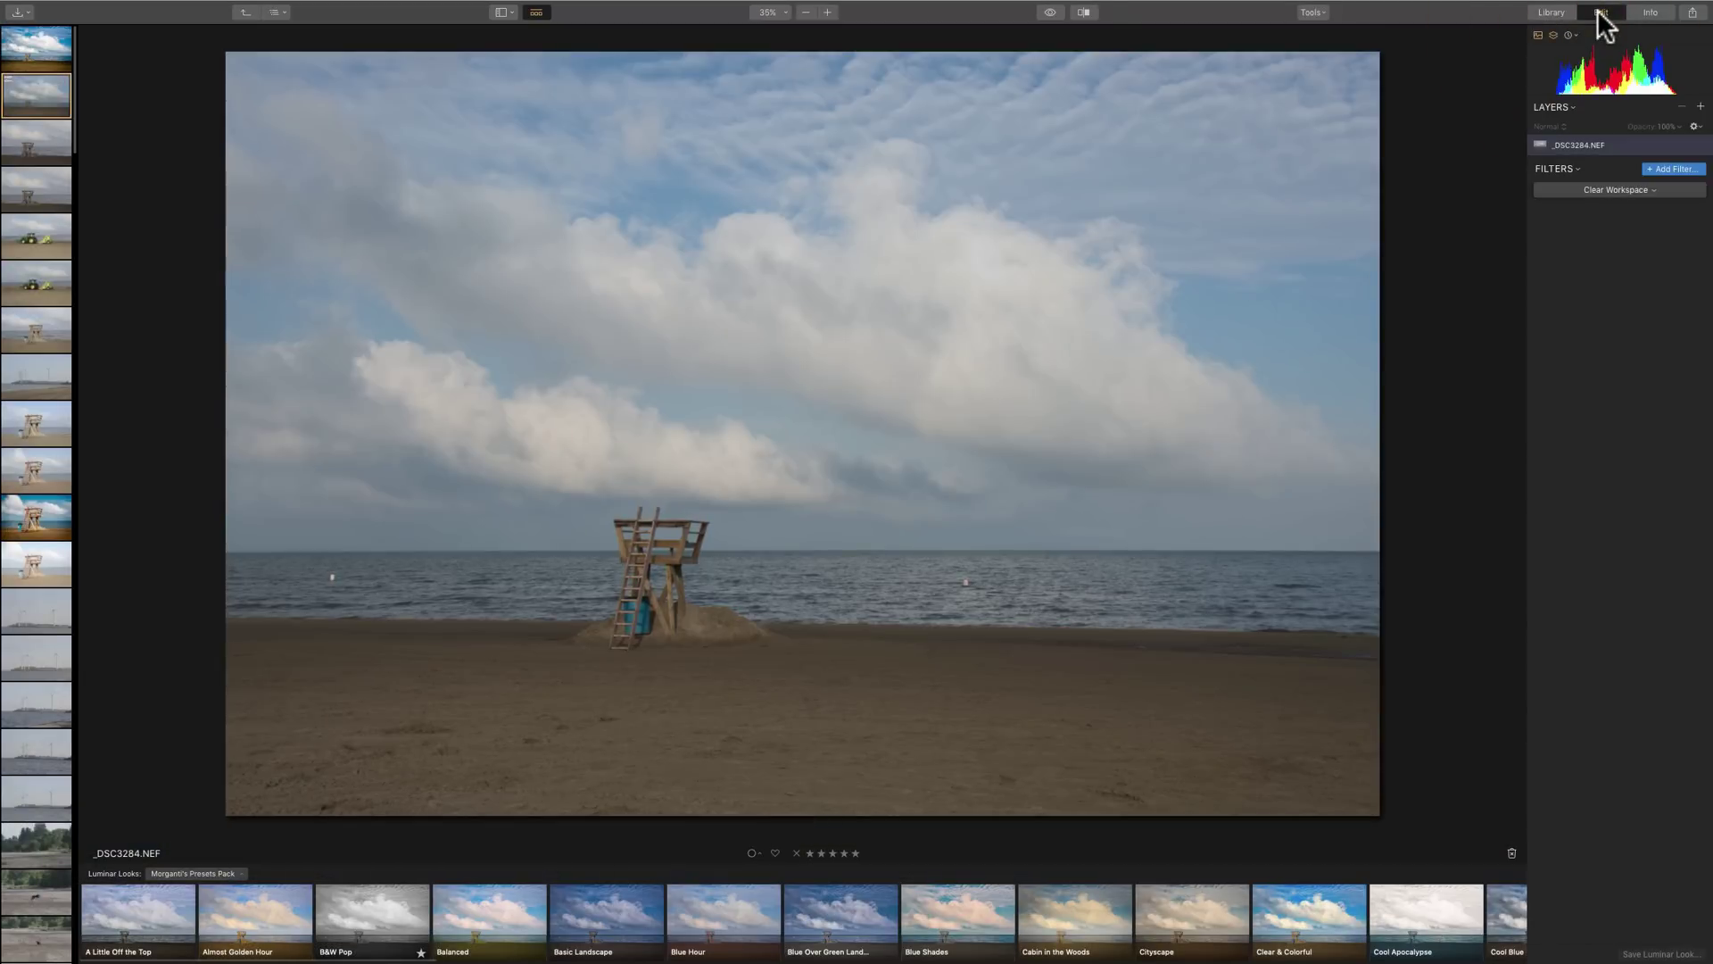
pyautogui.click(232, 869)
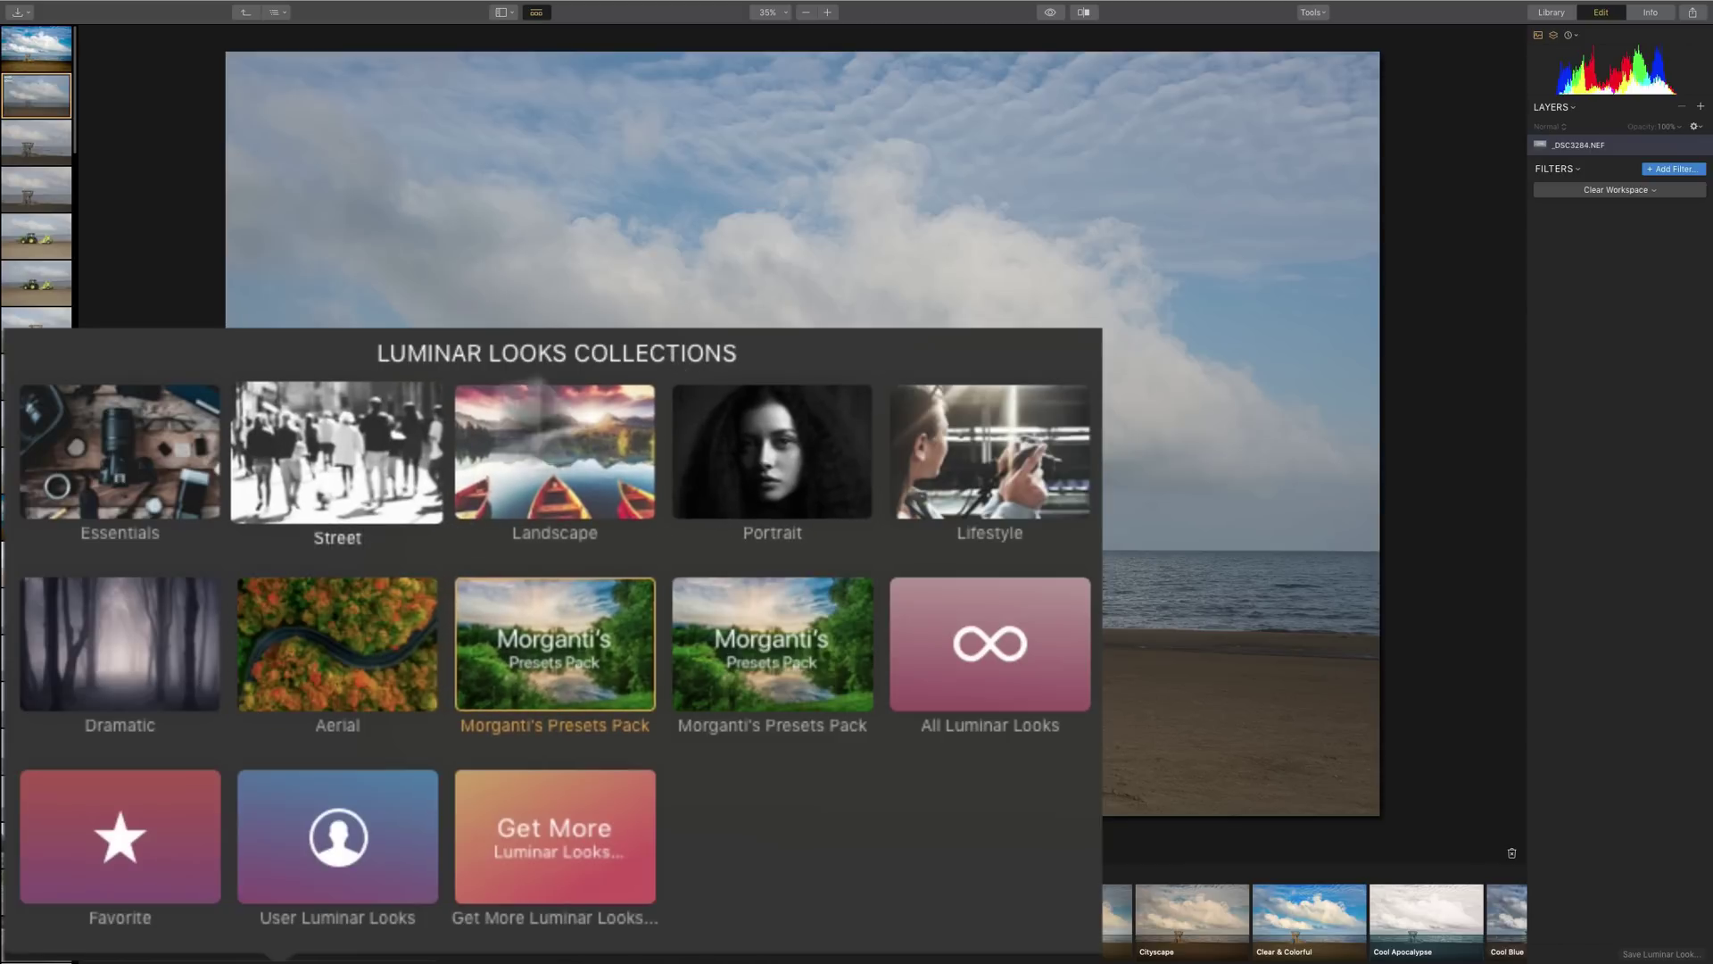
# - Close the Looks collections, glance at _DSC3285.NEF, then go back to _DSC3284.NEF
pyautogui.click(919, 665)
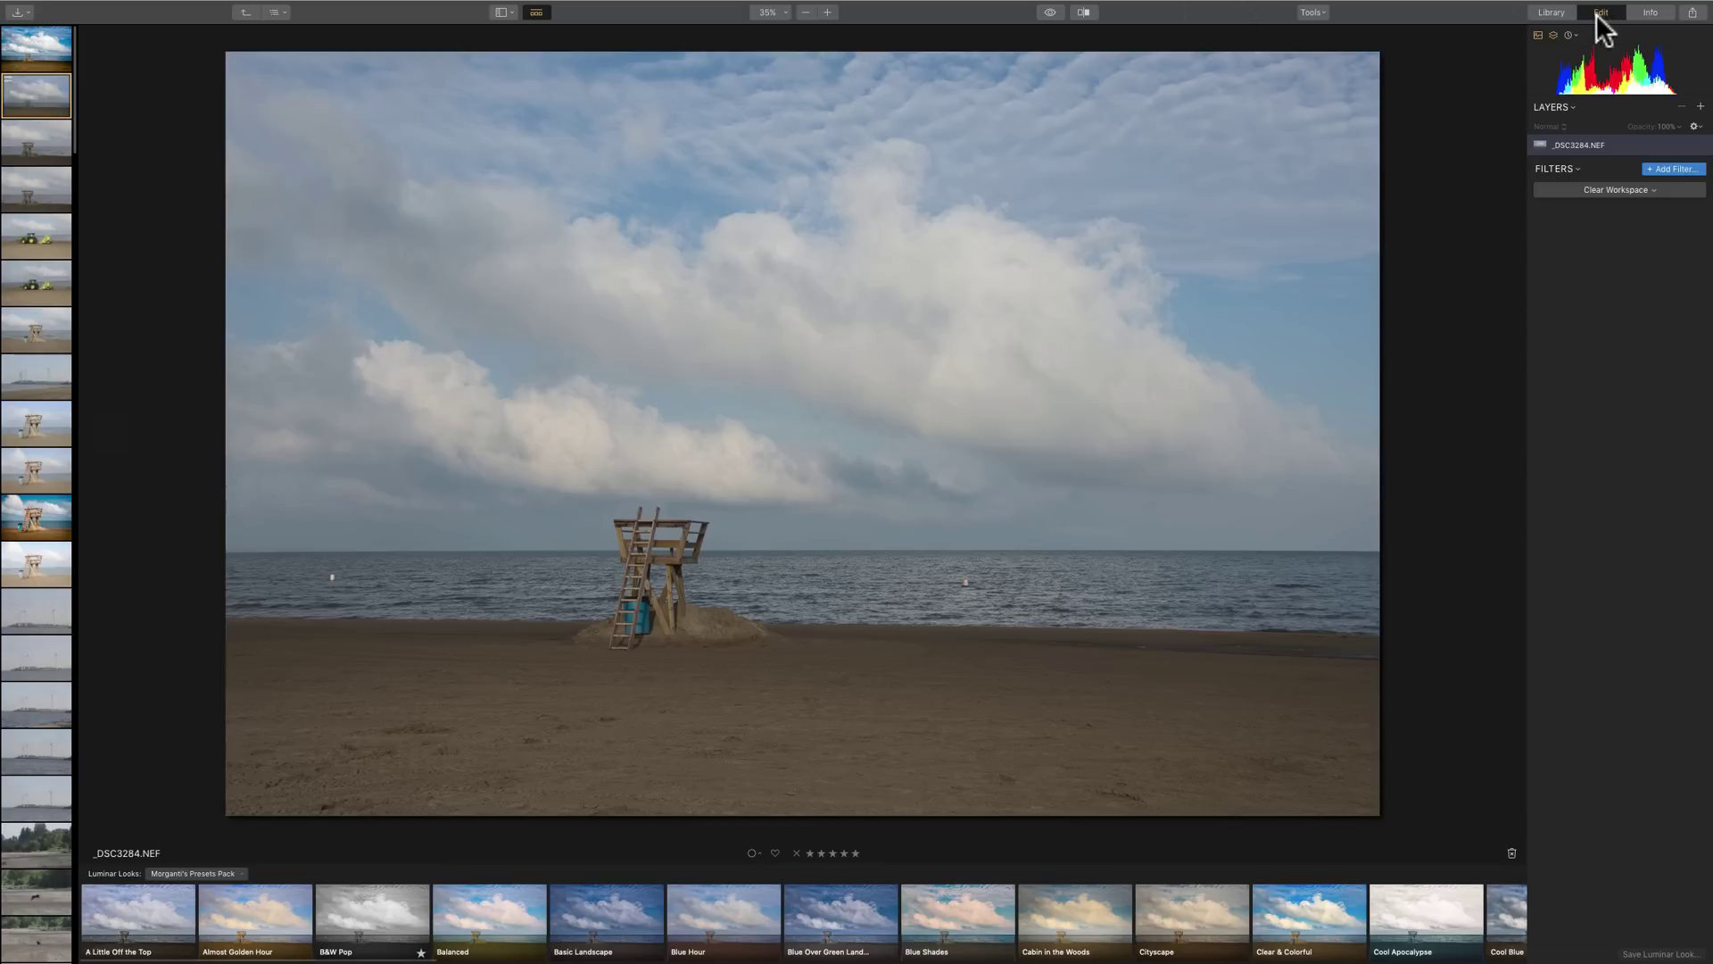
pyautogui.click(9, 148)
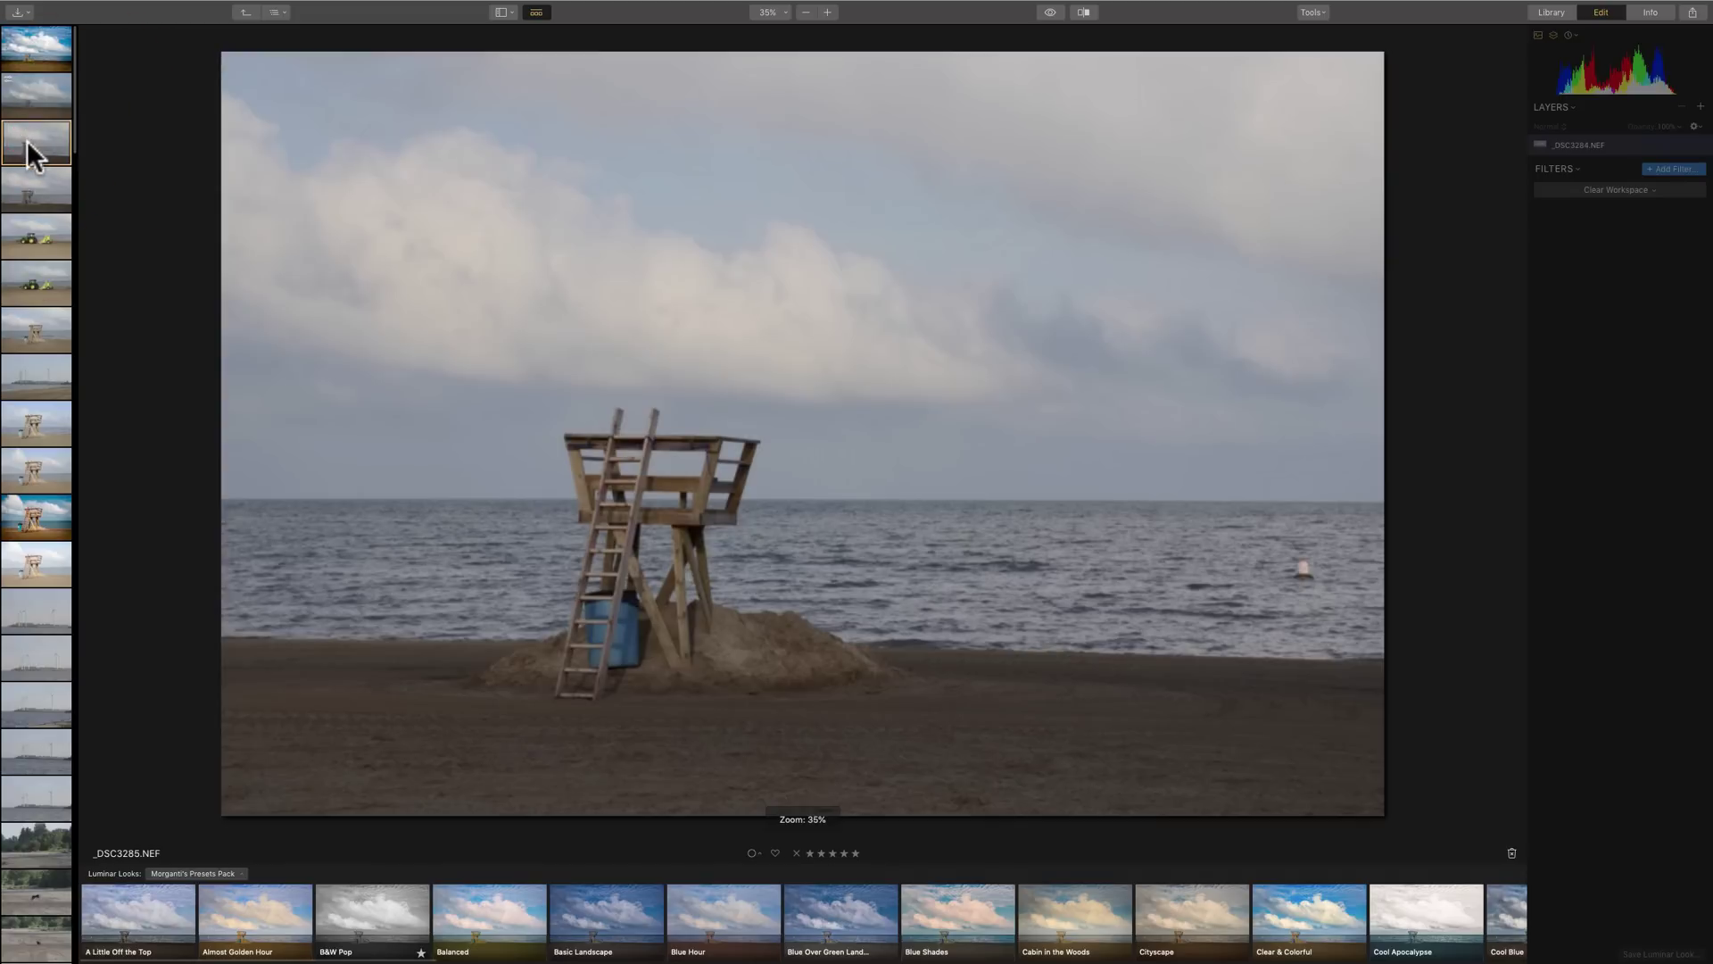
pyautogui.click(25, 96)
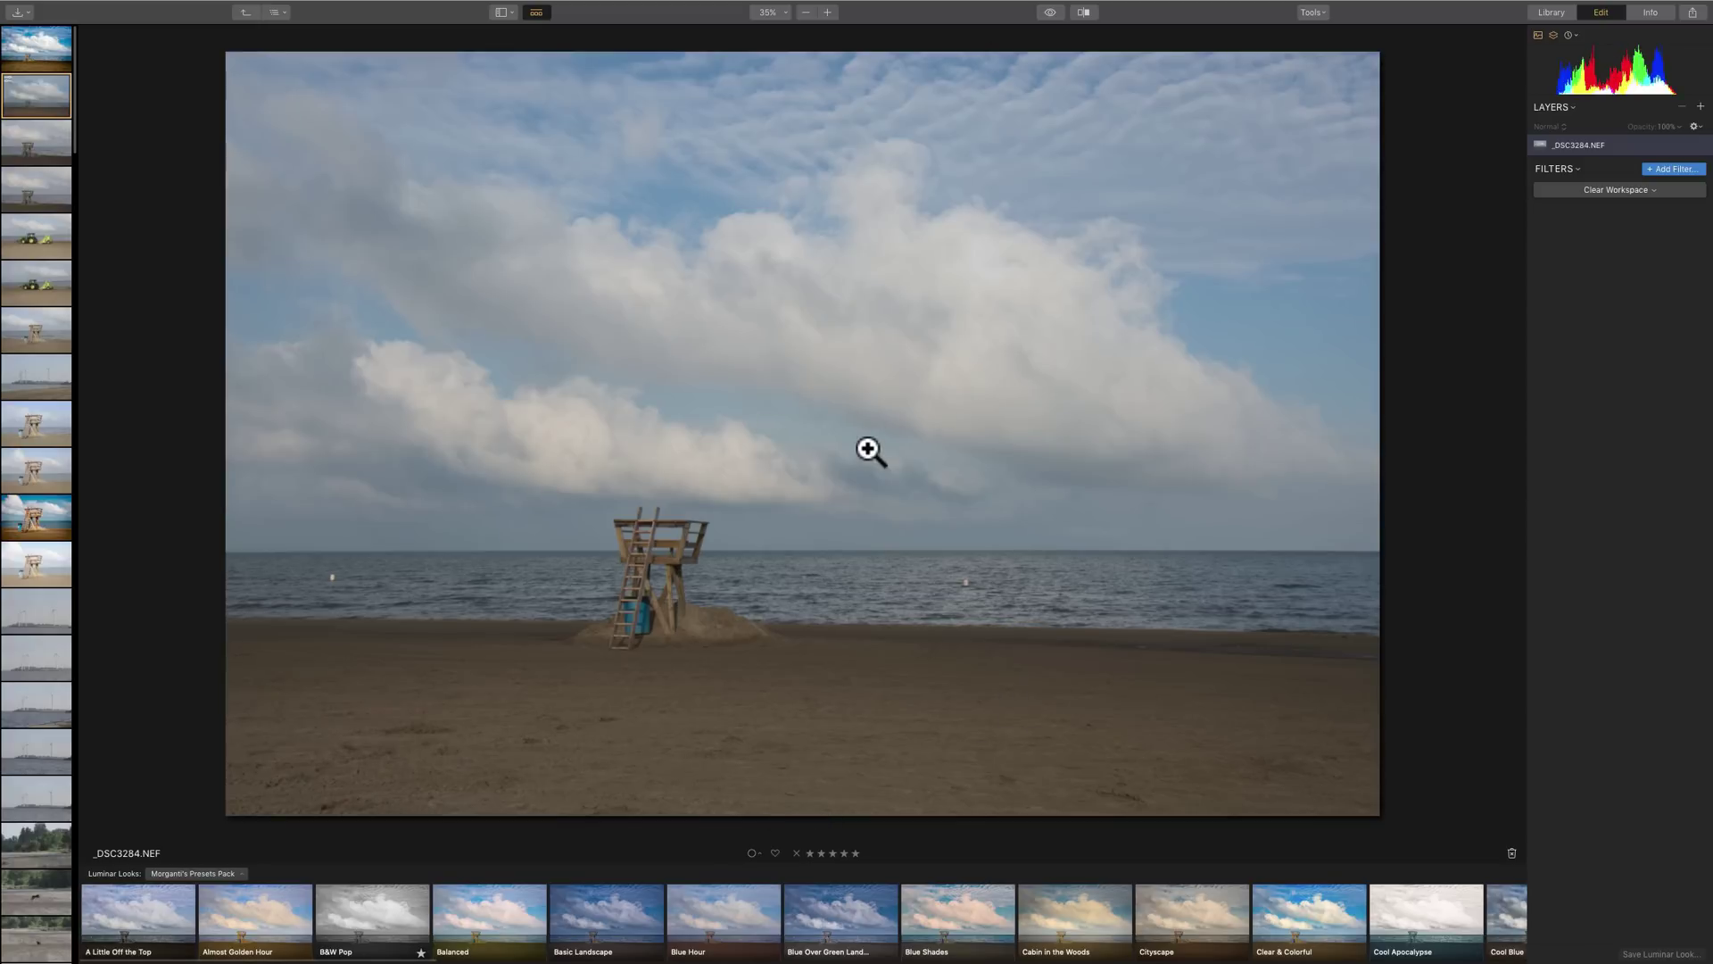
# - Toggle the Looks strip, then hide the Filmstrip and Side Panel from the SHOW menu
pyautogui.click(536, 12)
pyautogui.click(536, 12)
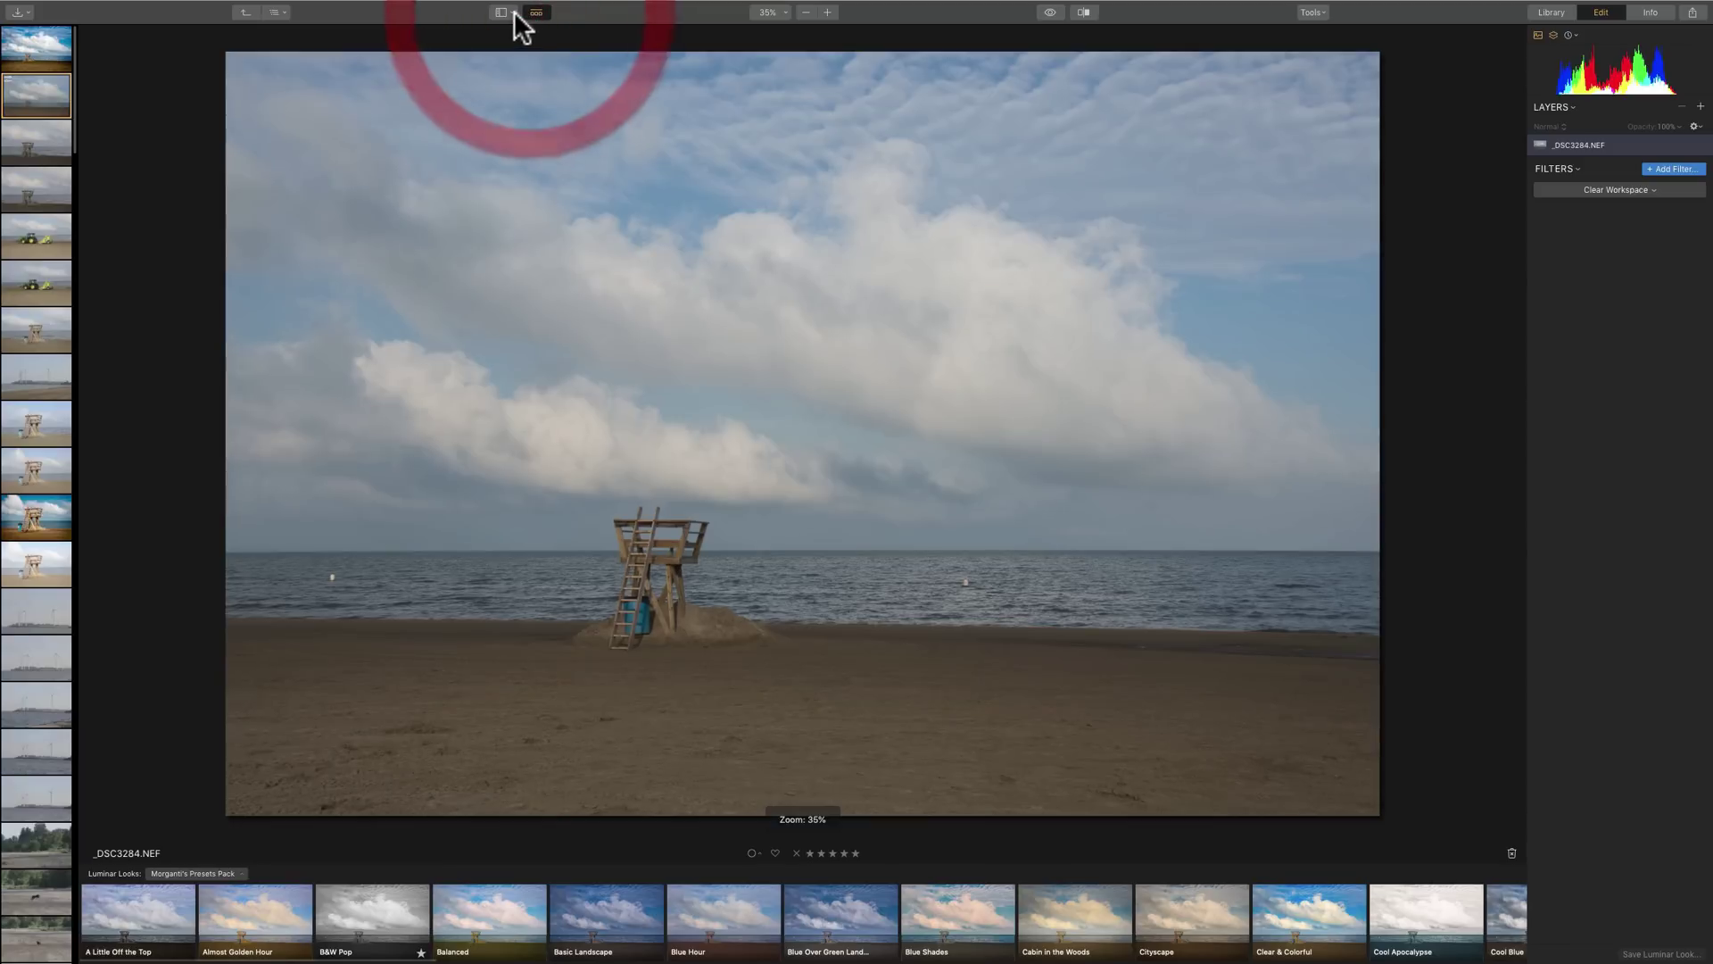
pyautogui.click(503, 13)
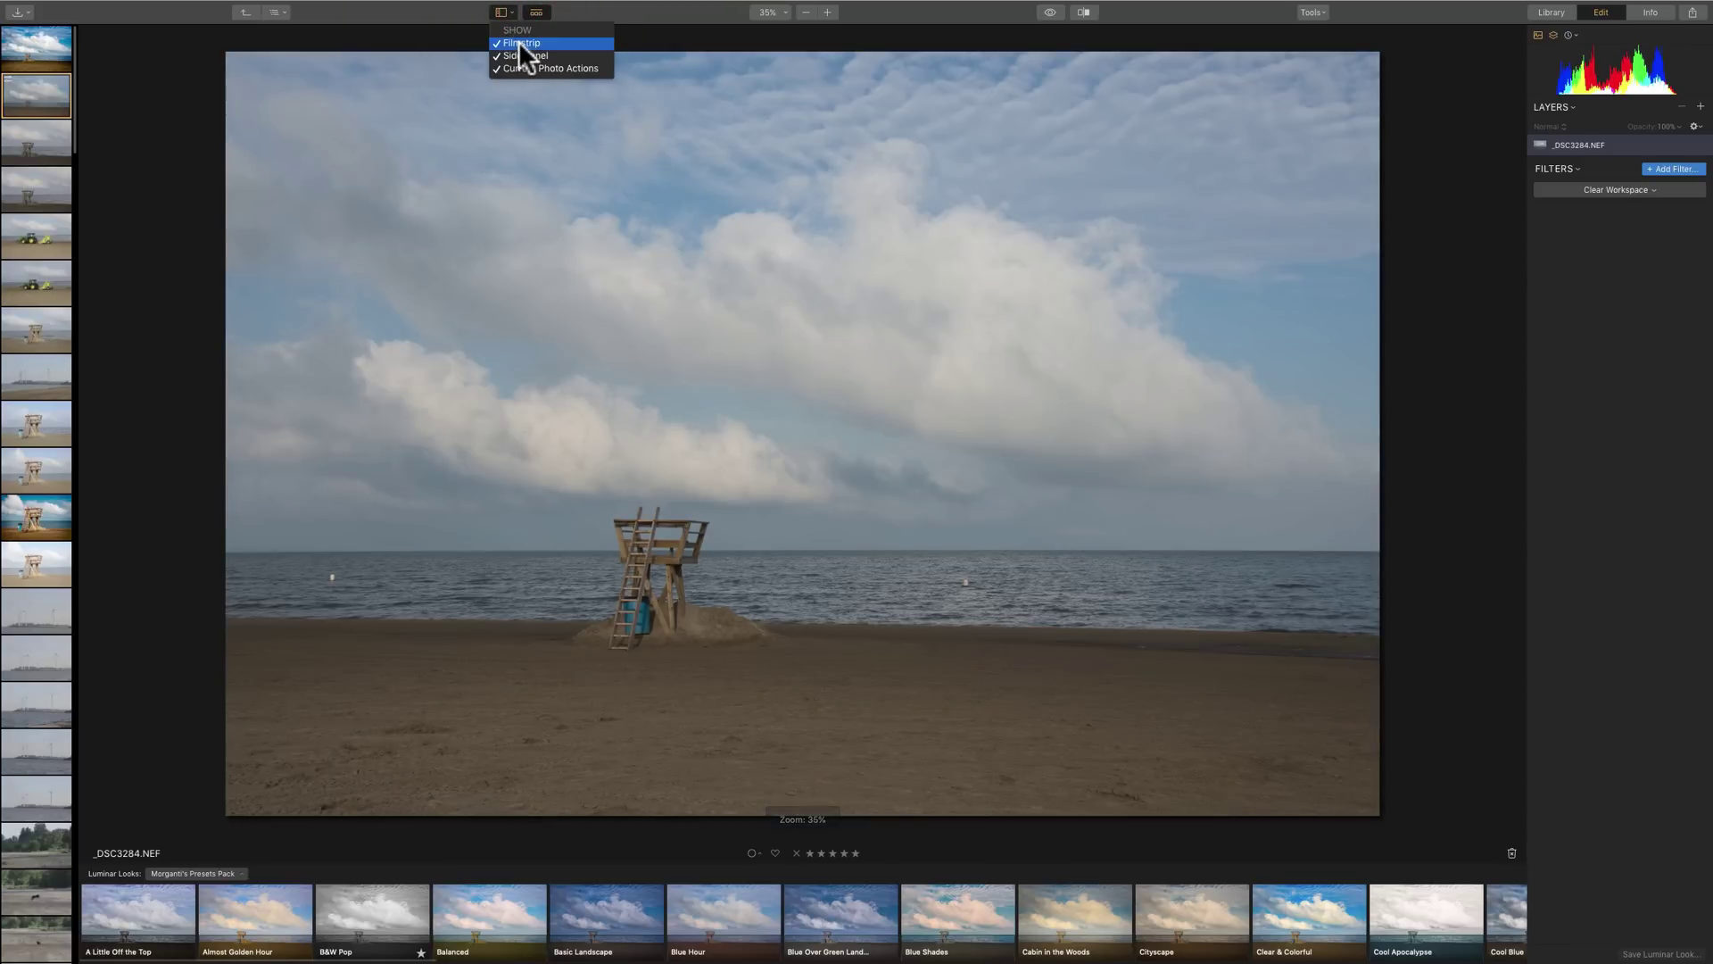
pyautogui.click(523, 43)
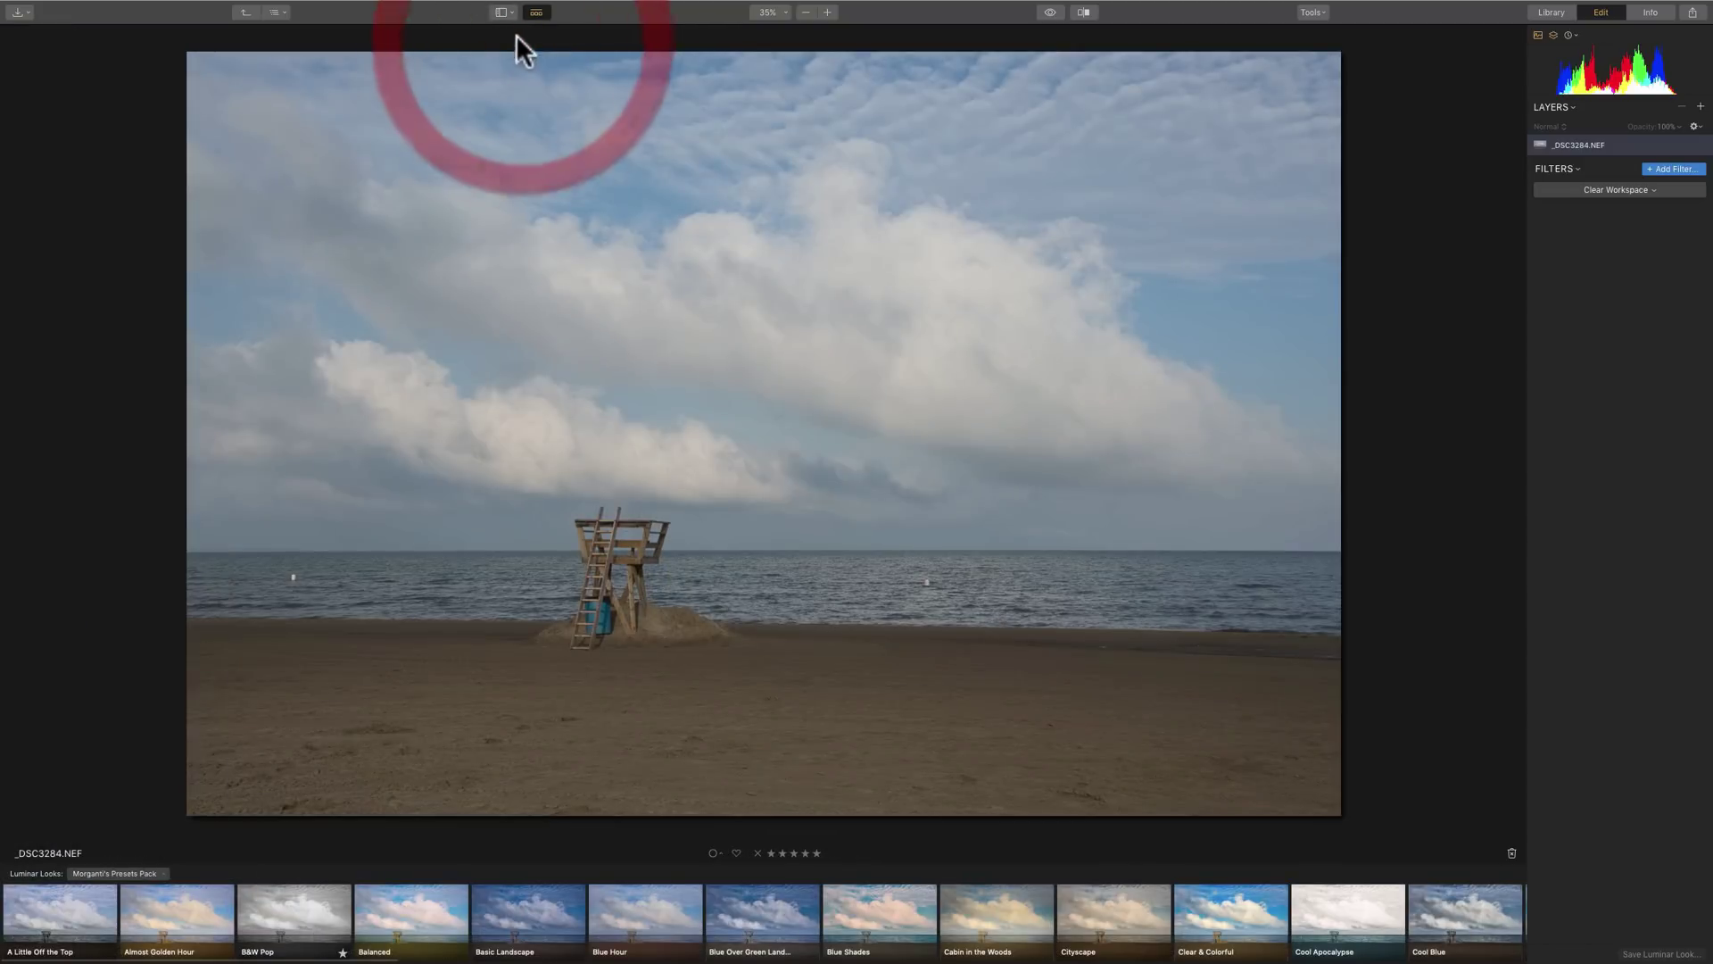
pyautogui.click(516, 54)
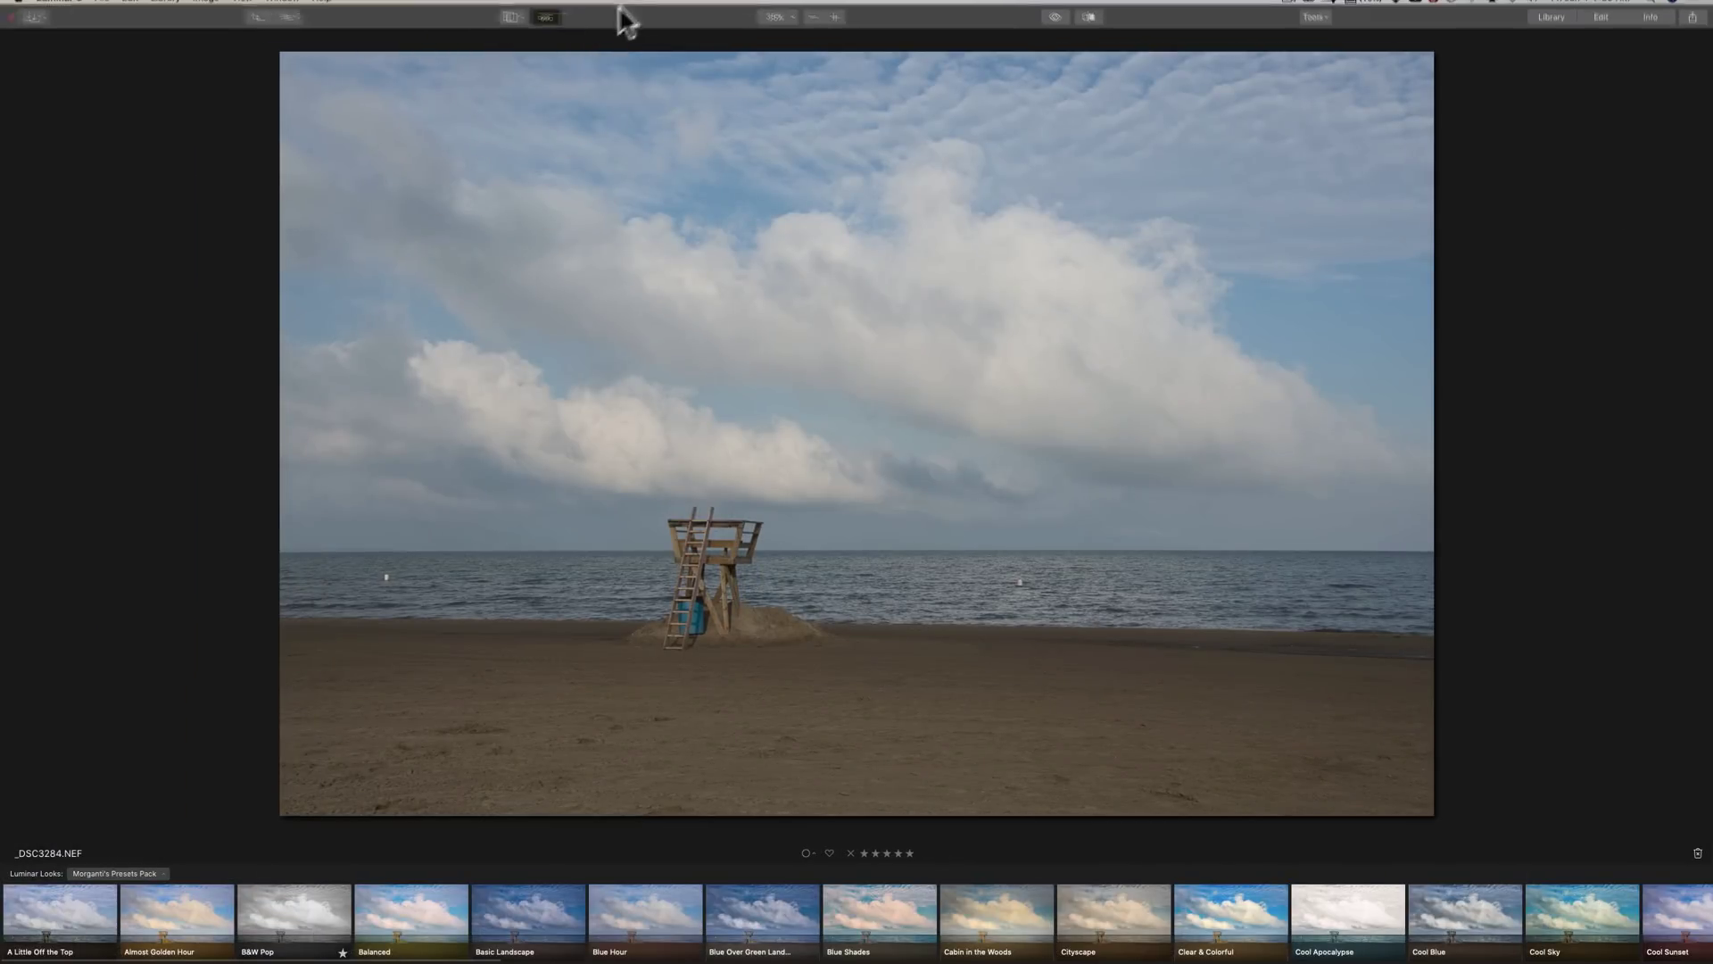
pyautogui.click(540, 27)
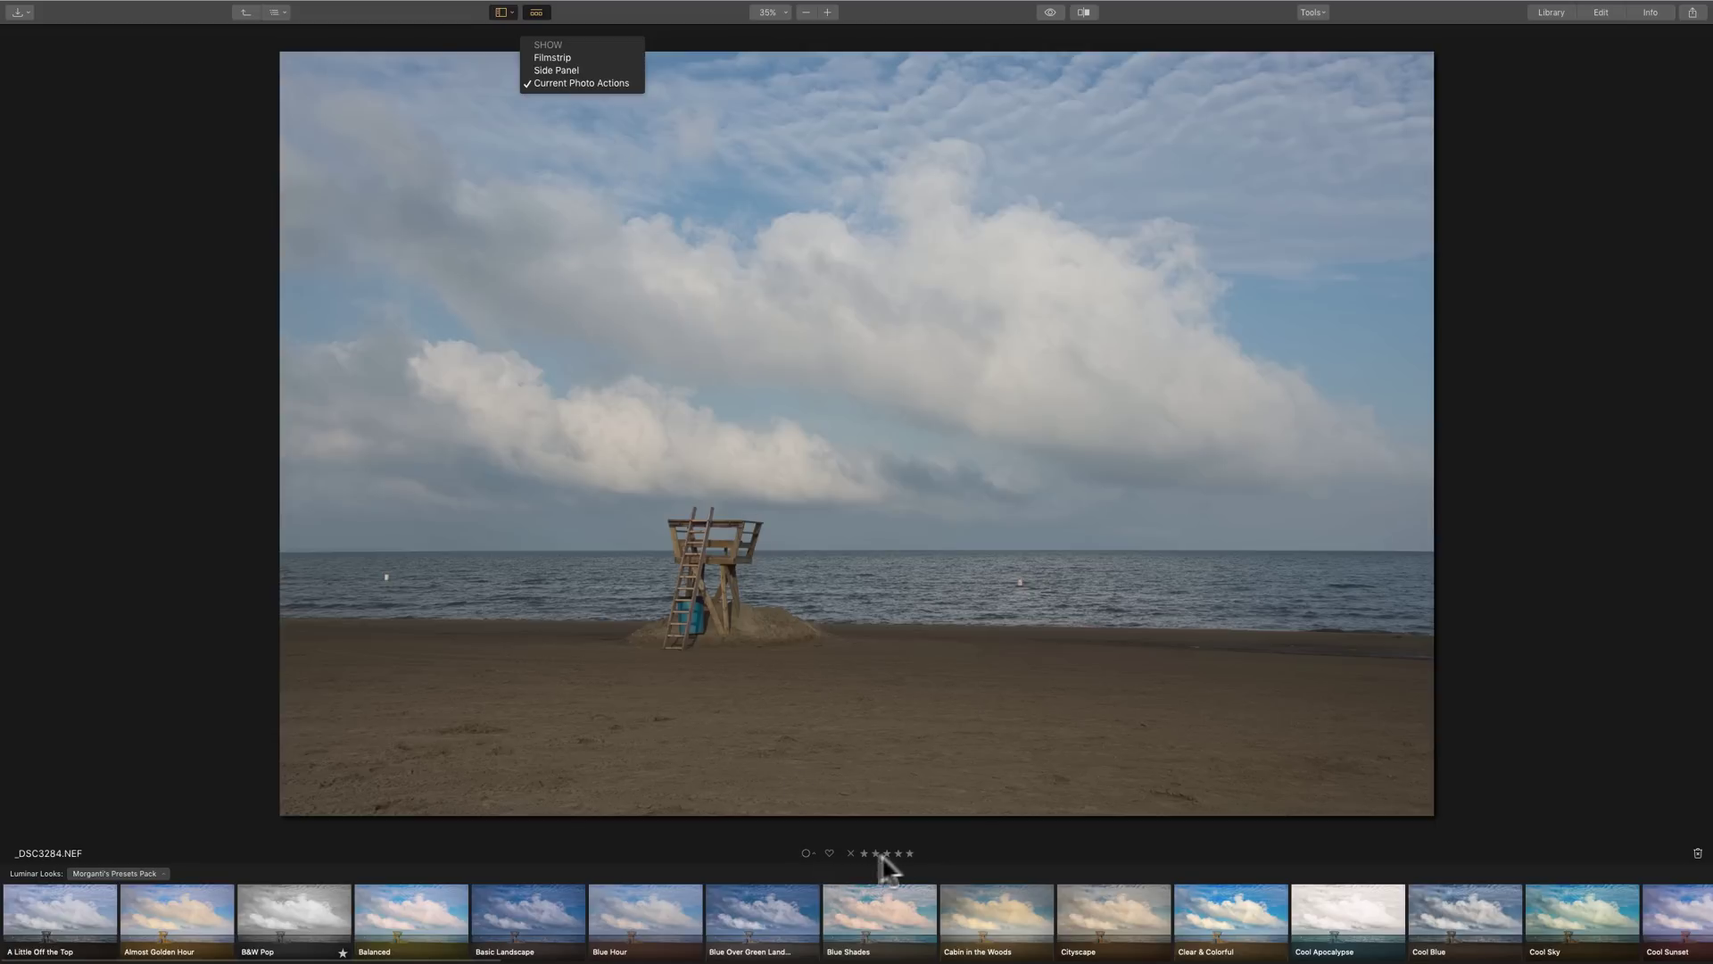
pyautogui.click(504, 13)
# - Hide the Current Photo Actions bar and Looks strip, and turn the Side Panel back on
pyautogui.click(499, 14)
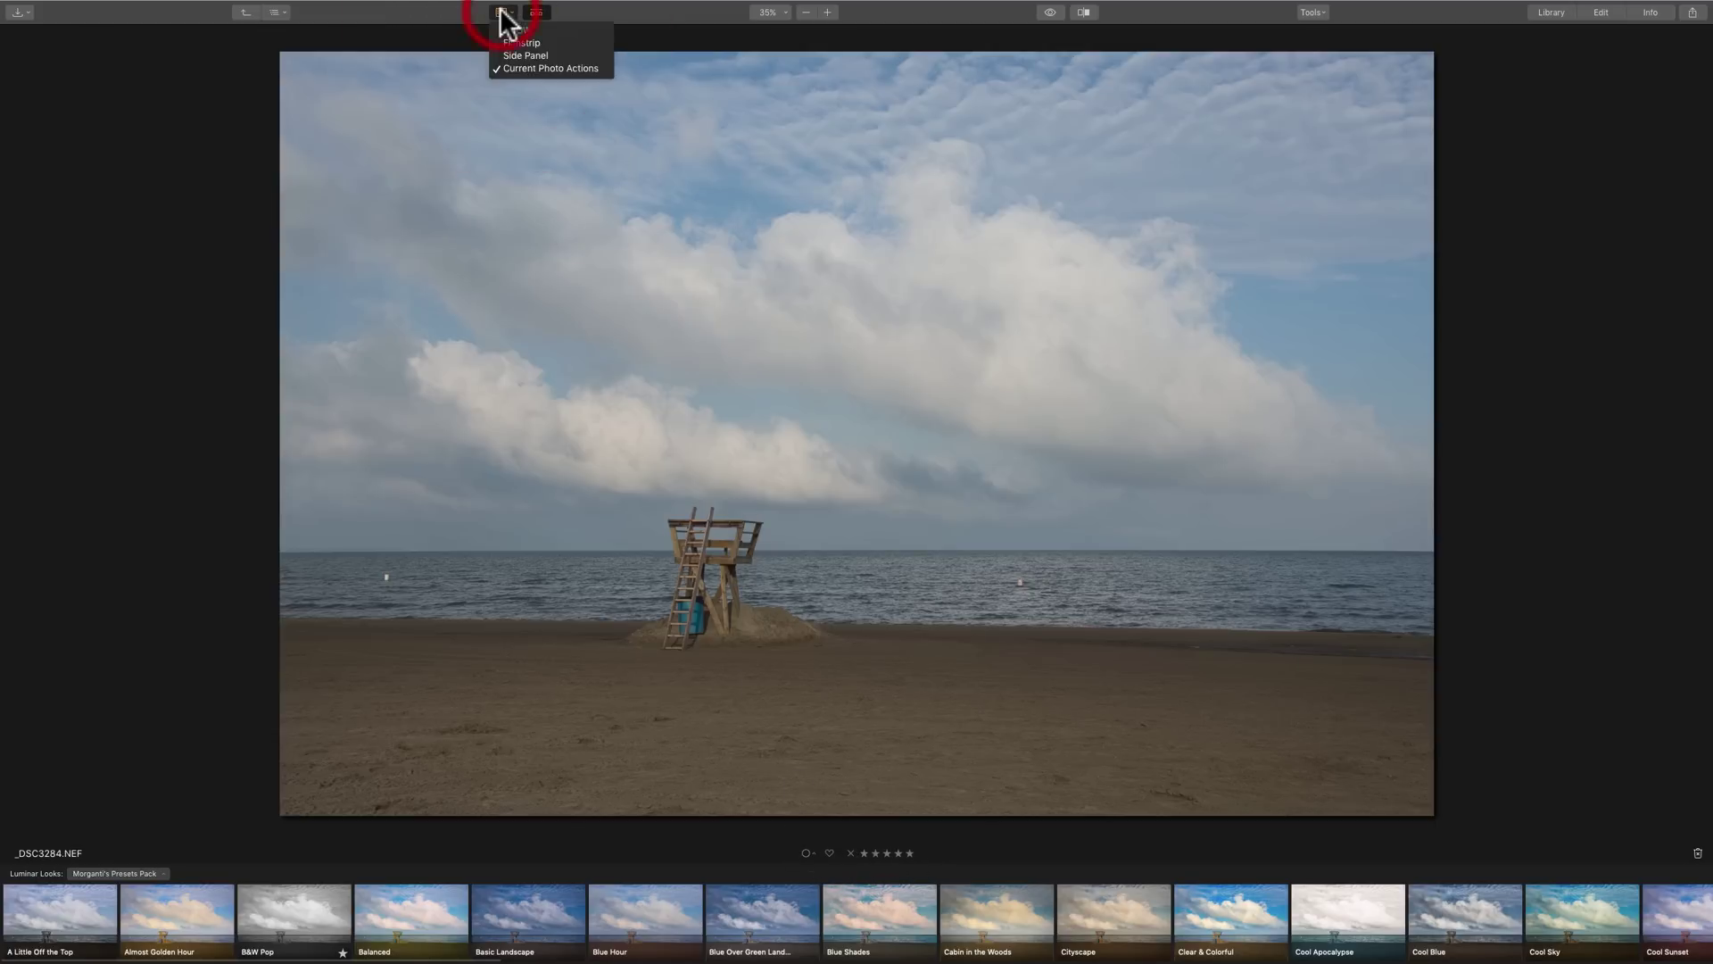
pyautogui.click(509, 67)
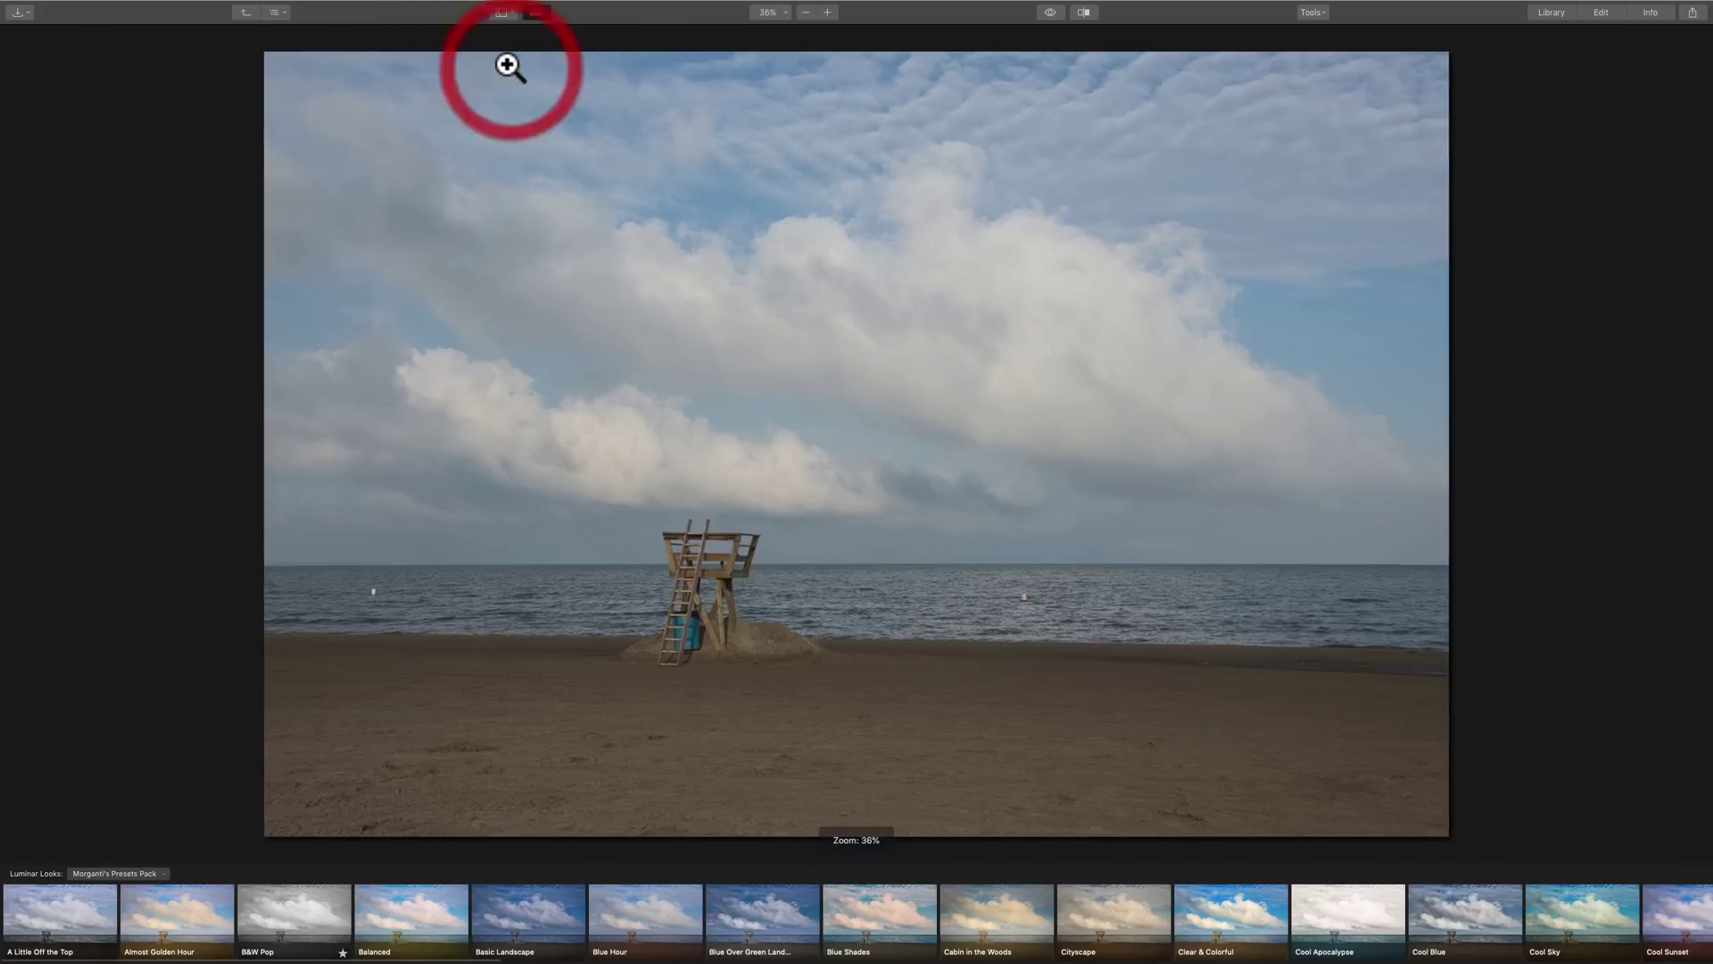
pyautogui.click(505, 14)
pyautogui.click(505, 14)
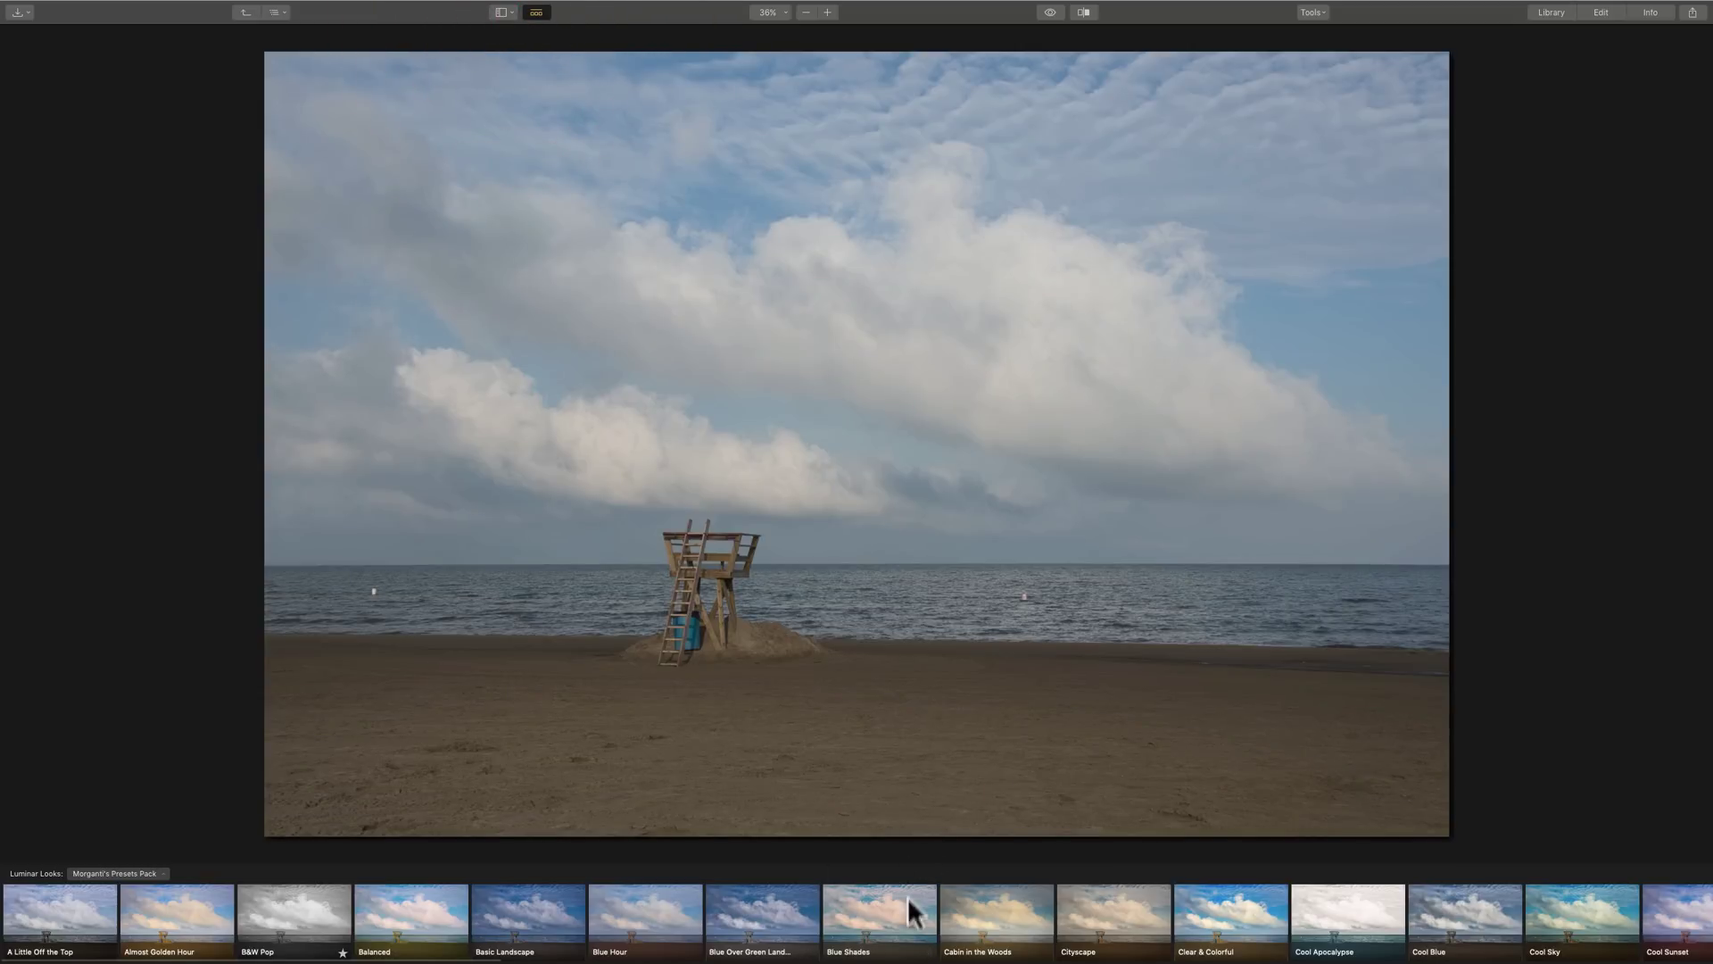
pyautogui.click(536, 13)
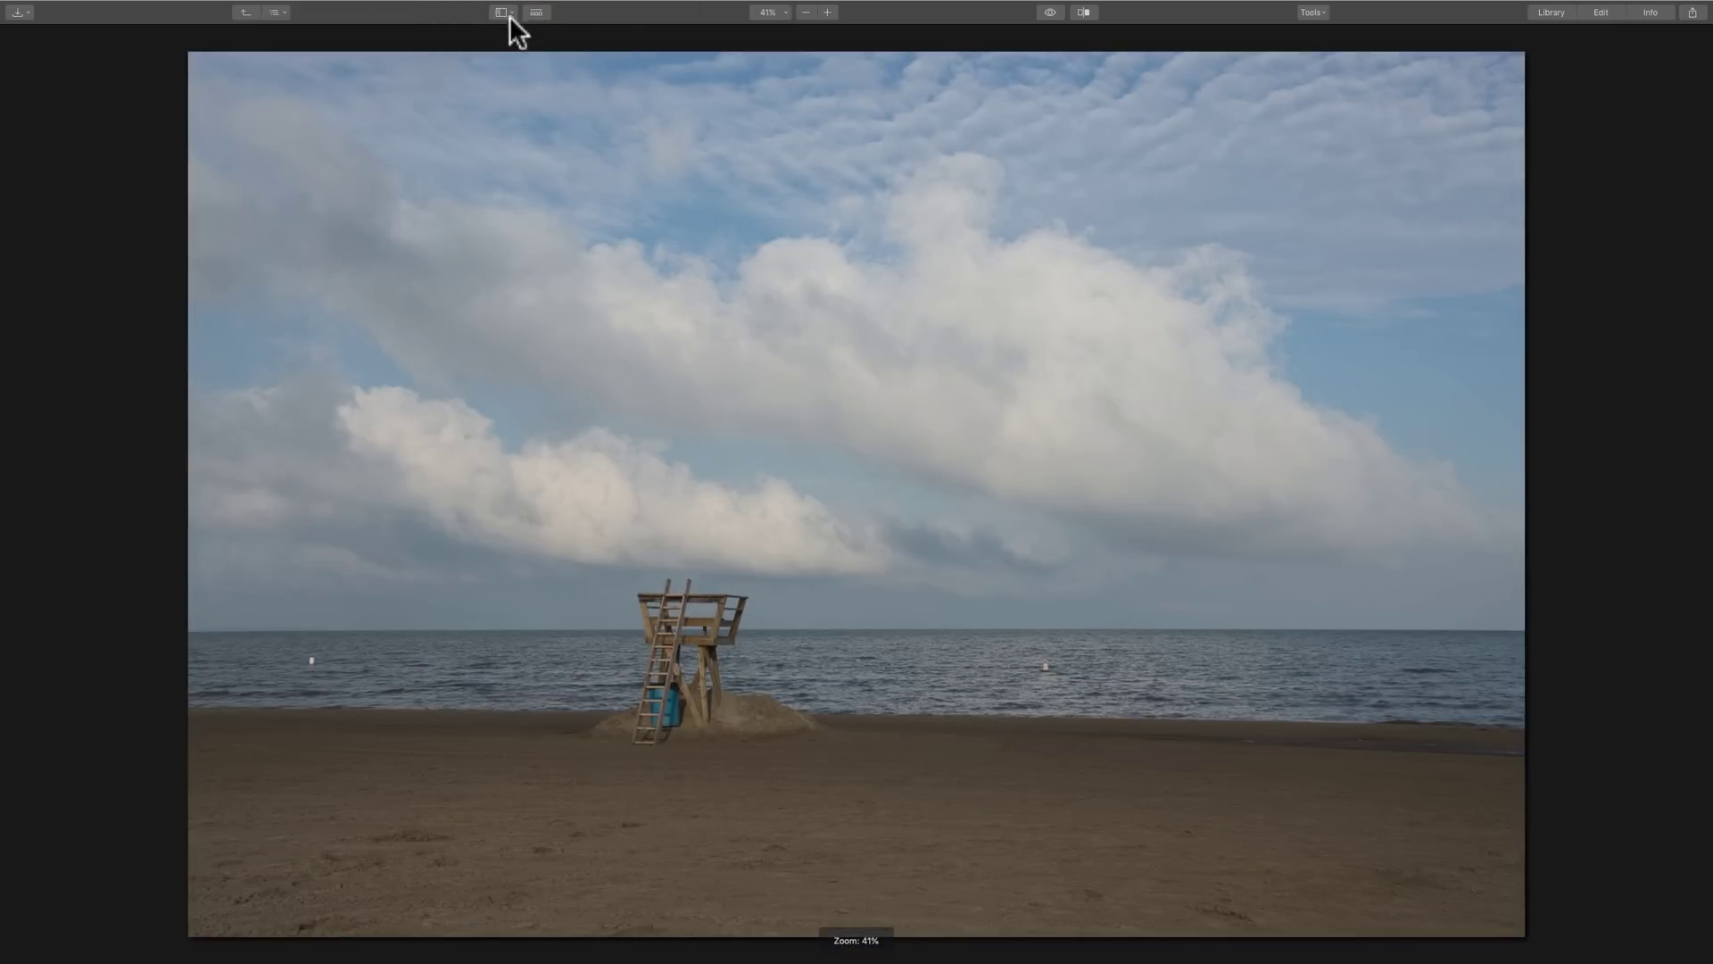
pyautogui.click(509, 12)
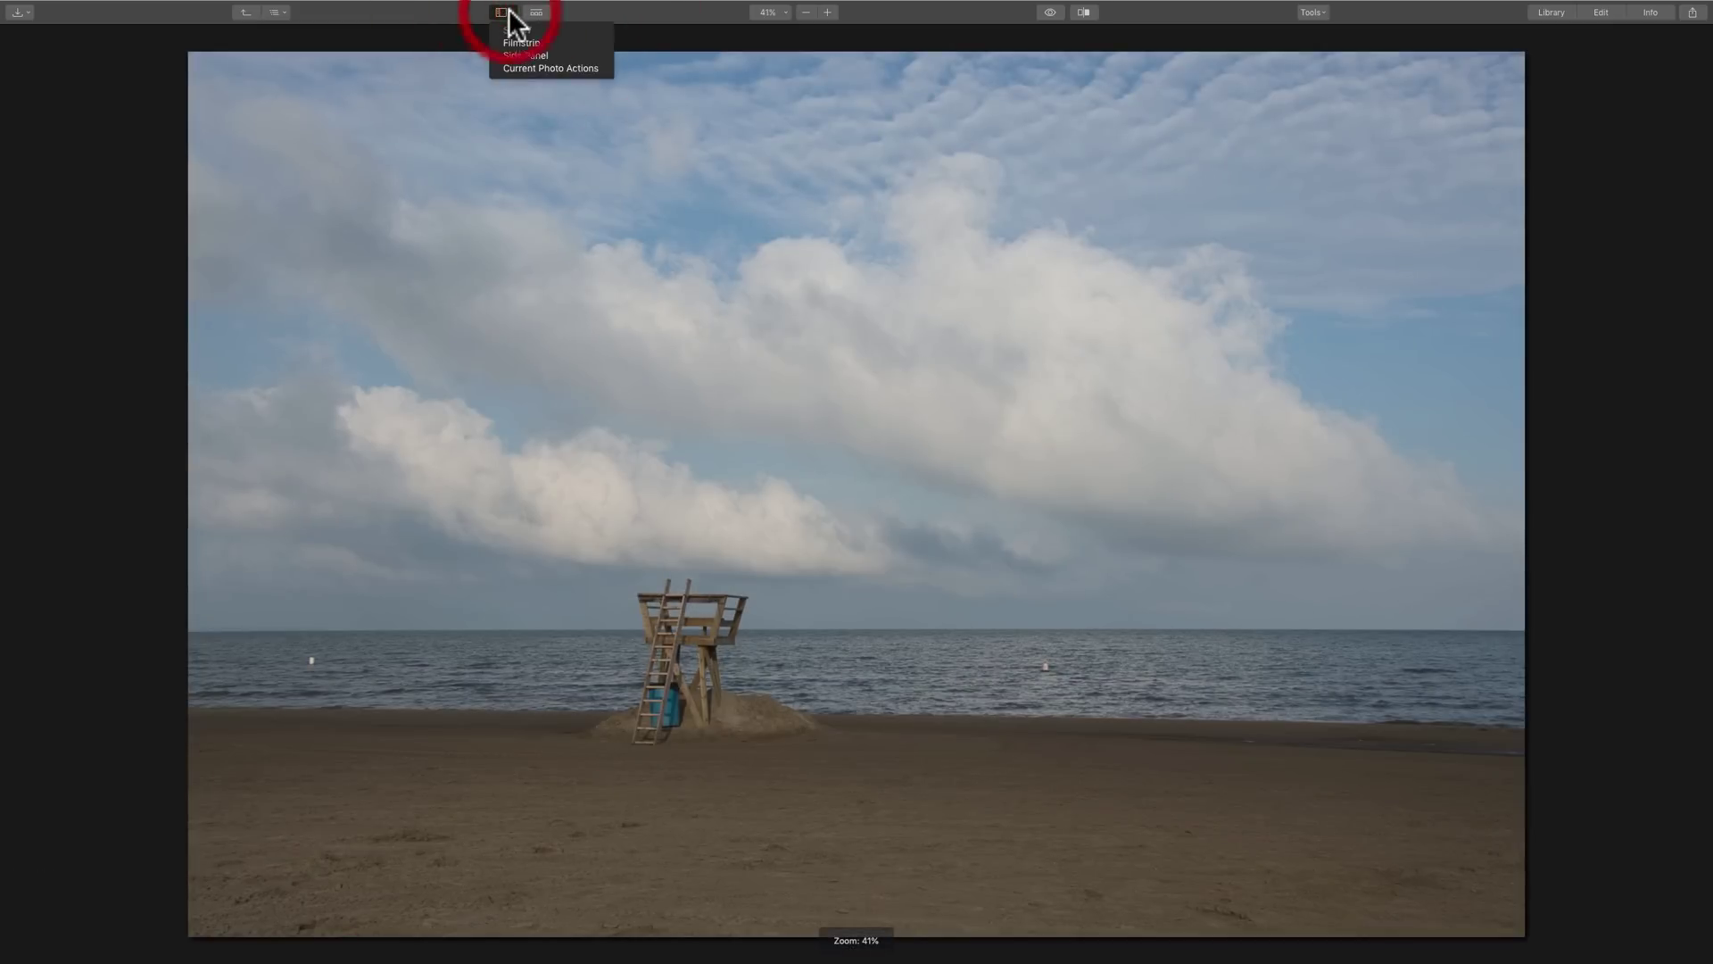
pyautogui.click(517, 53)
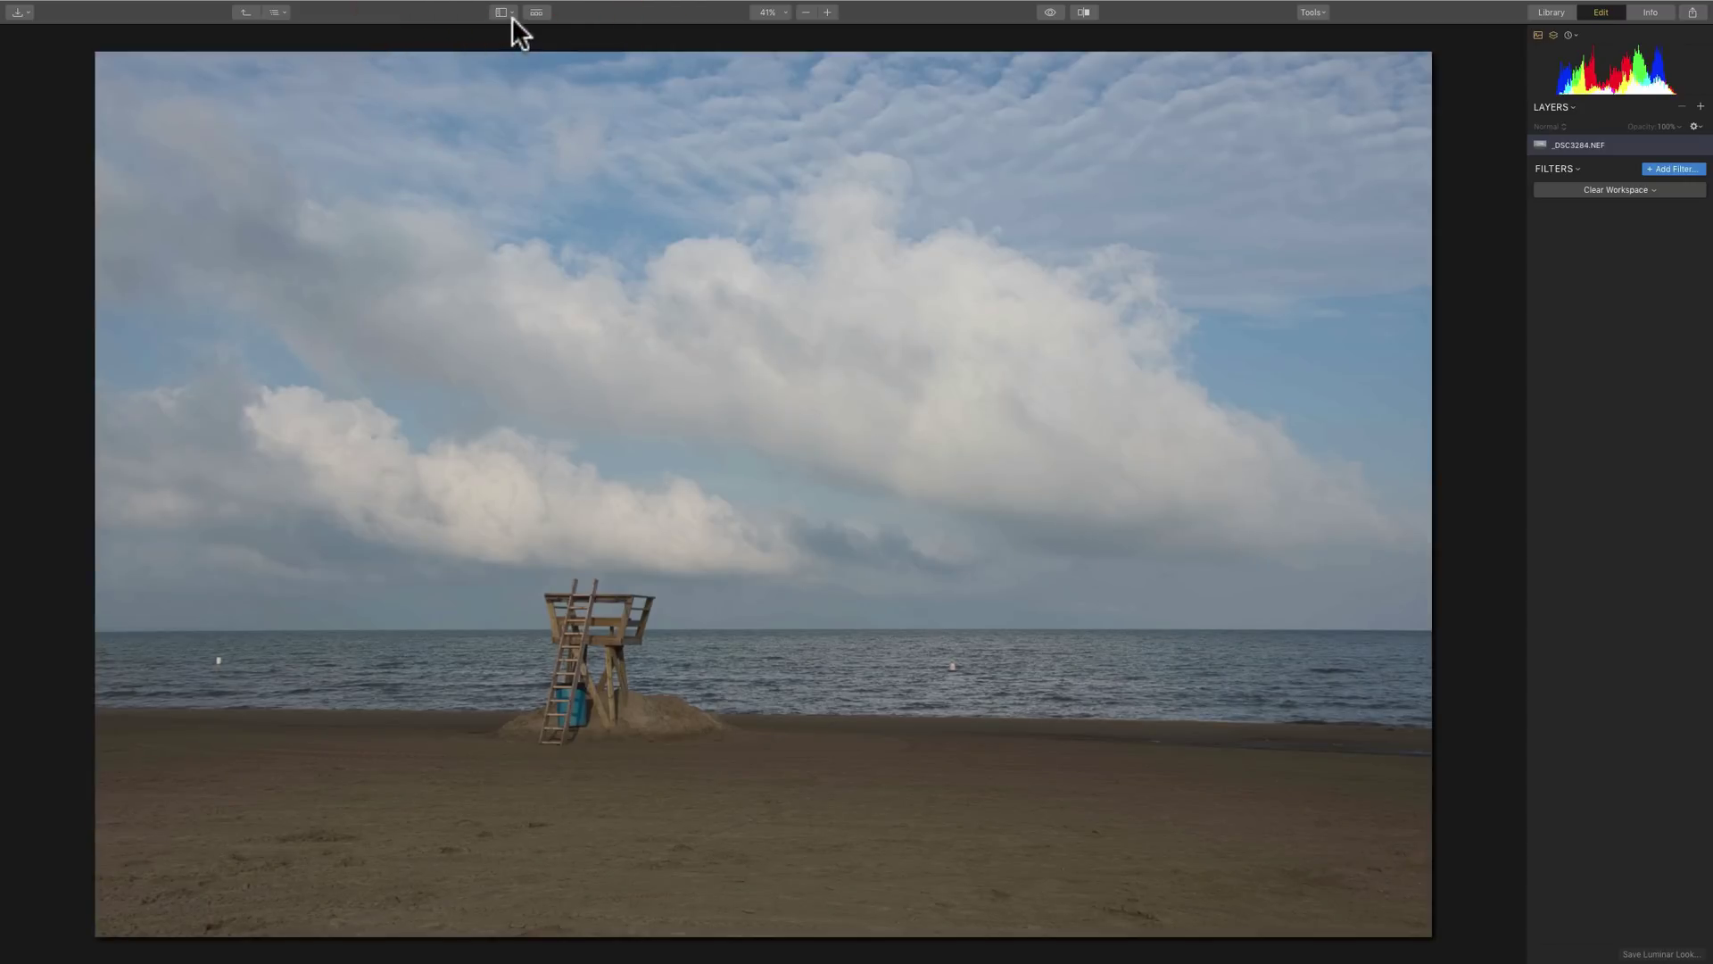
# - Open the Filters Catalog with the Add Filter button in the side panel
pyautogui.click(508, 13)
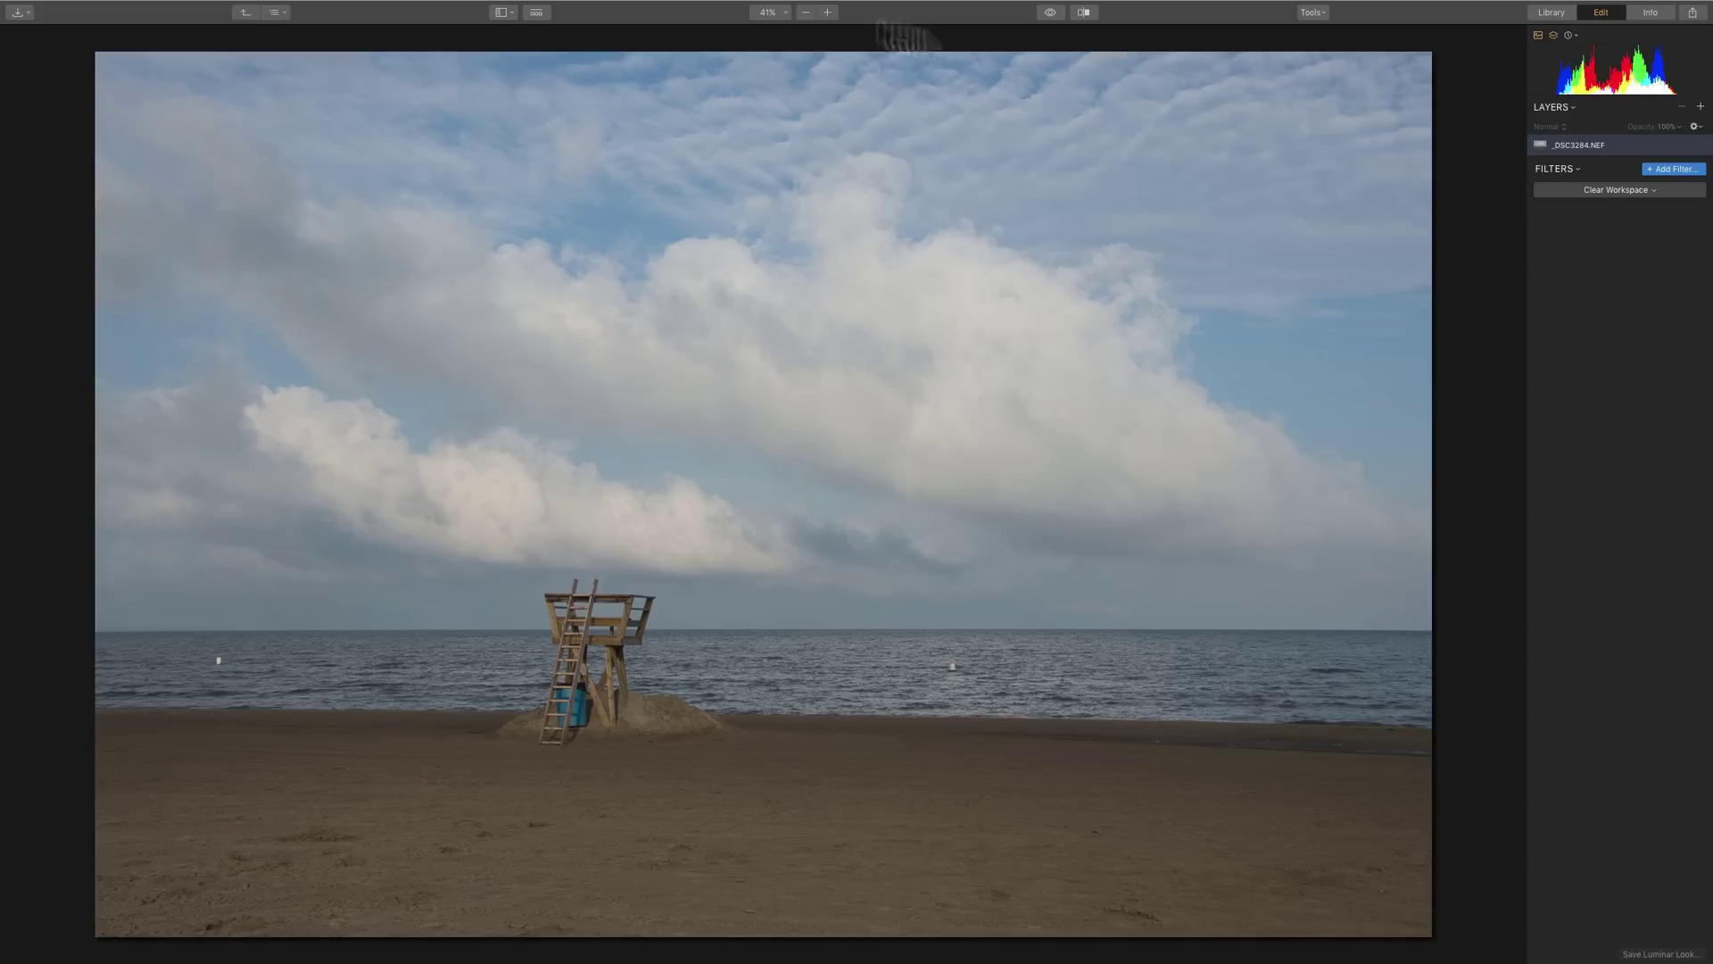
pyautogui.click(1654, 169)
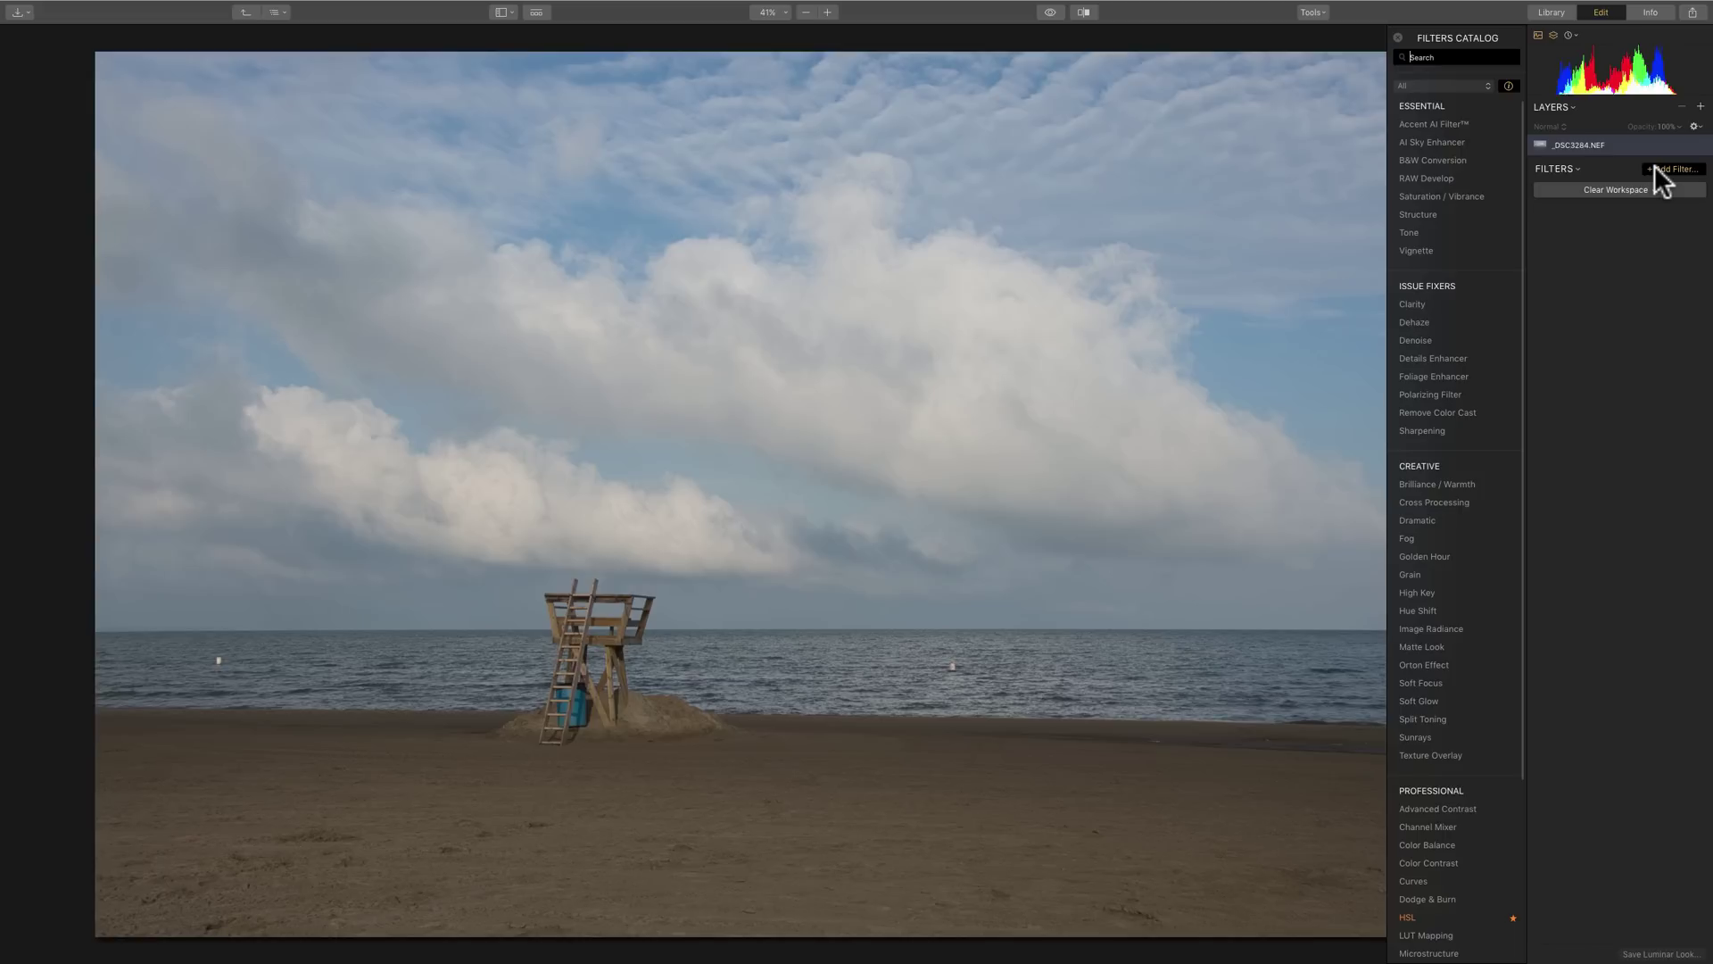
# - Add the Accent AI Filter and drag its Boost to 100
pyautogui.moveTo(1460, 130)
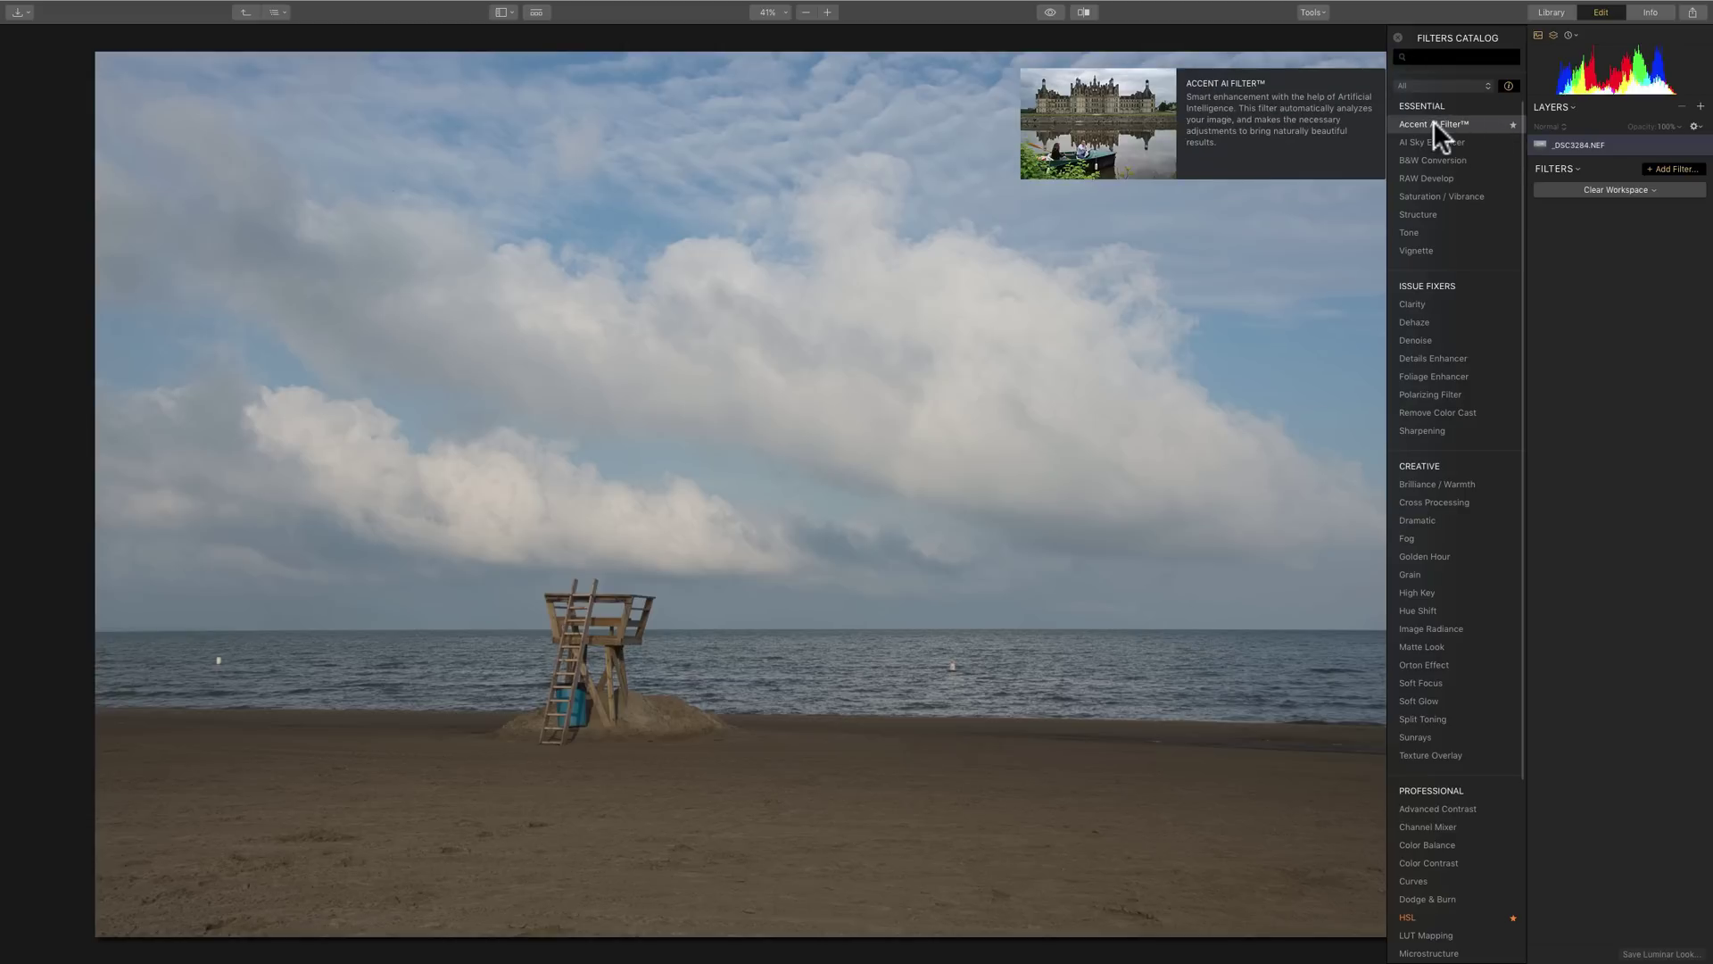
pyautogui.click(1433, 120)
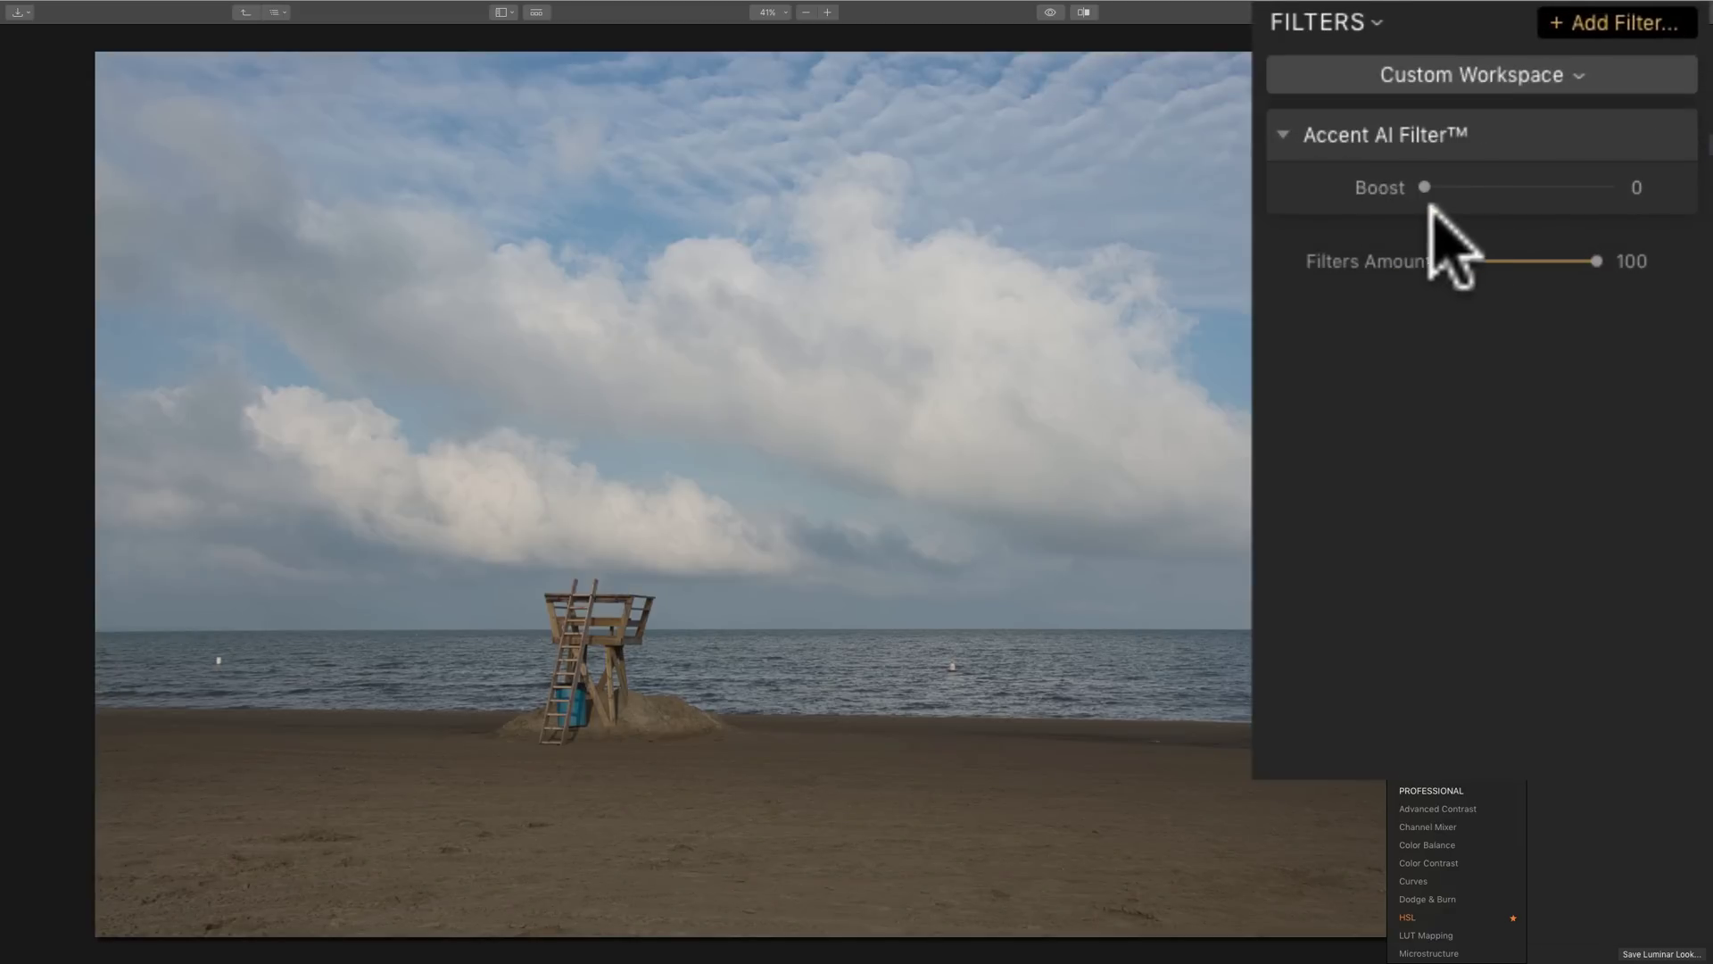
pyautogui.moveTo(1426, 187); pyautogui.dragTo(1642, 185)
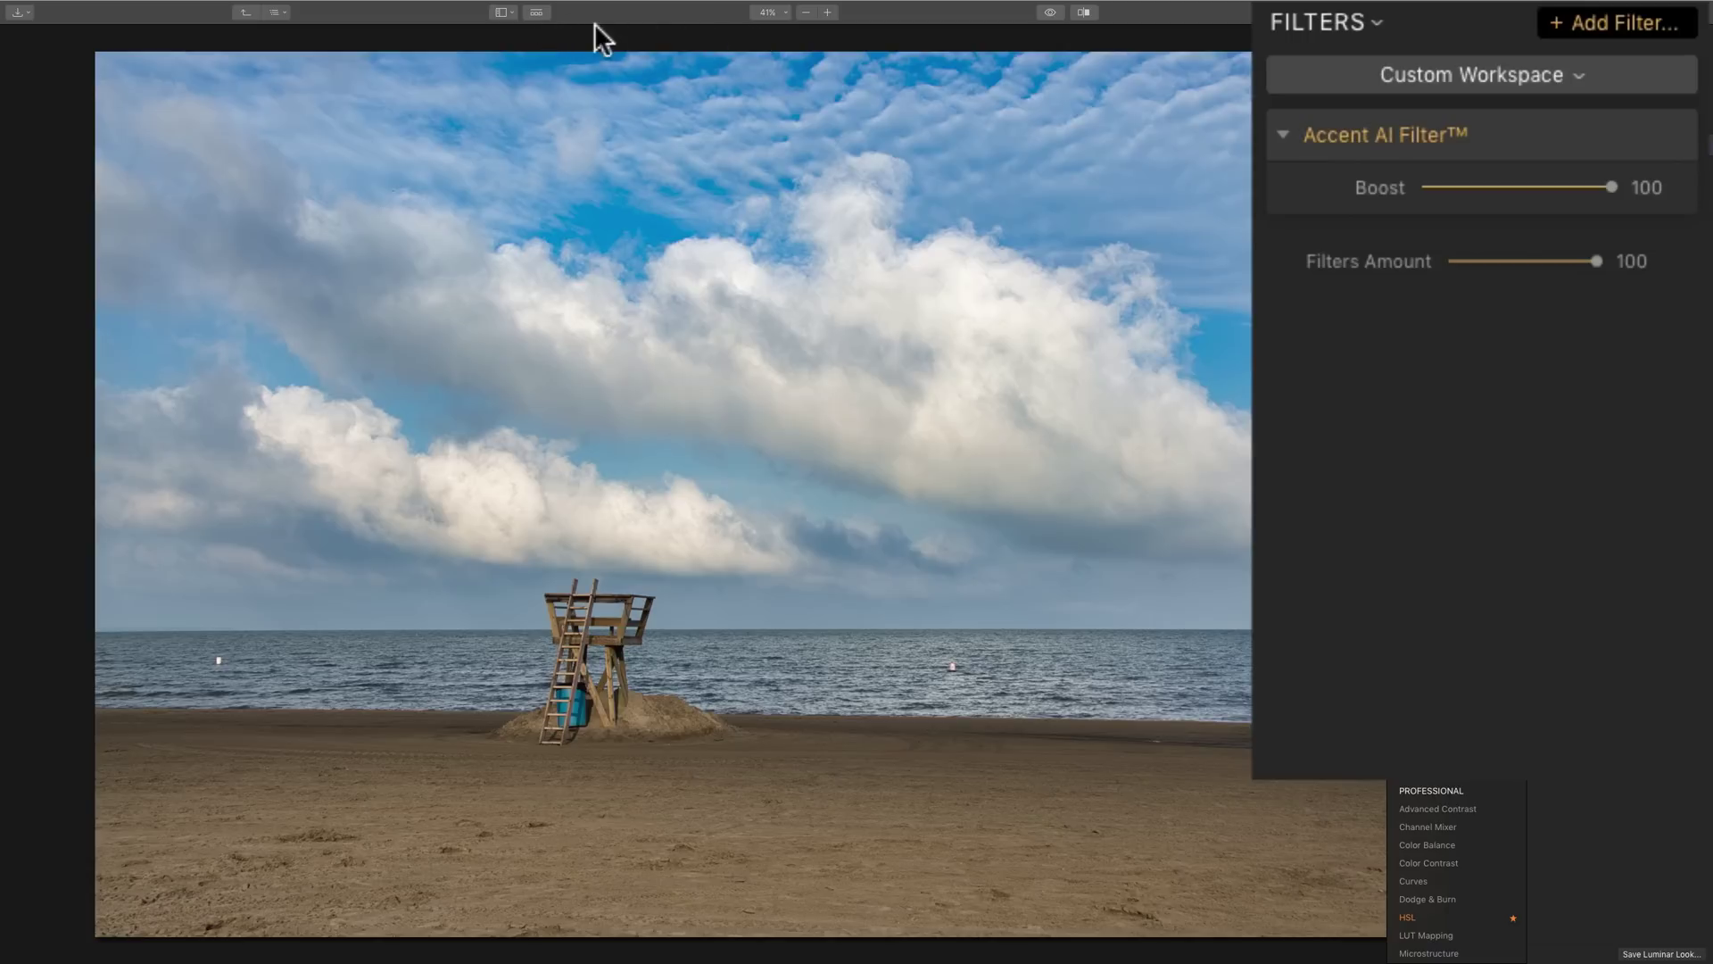
# - Compare edited and original photo using the preview eye and split Before/After view
pyautogui.click(1051, 12)
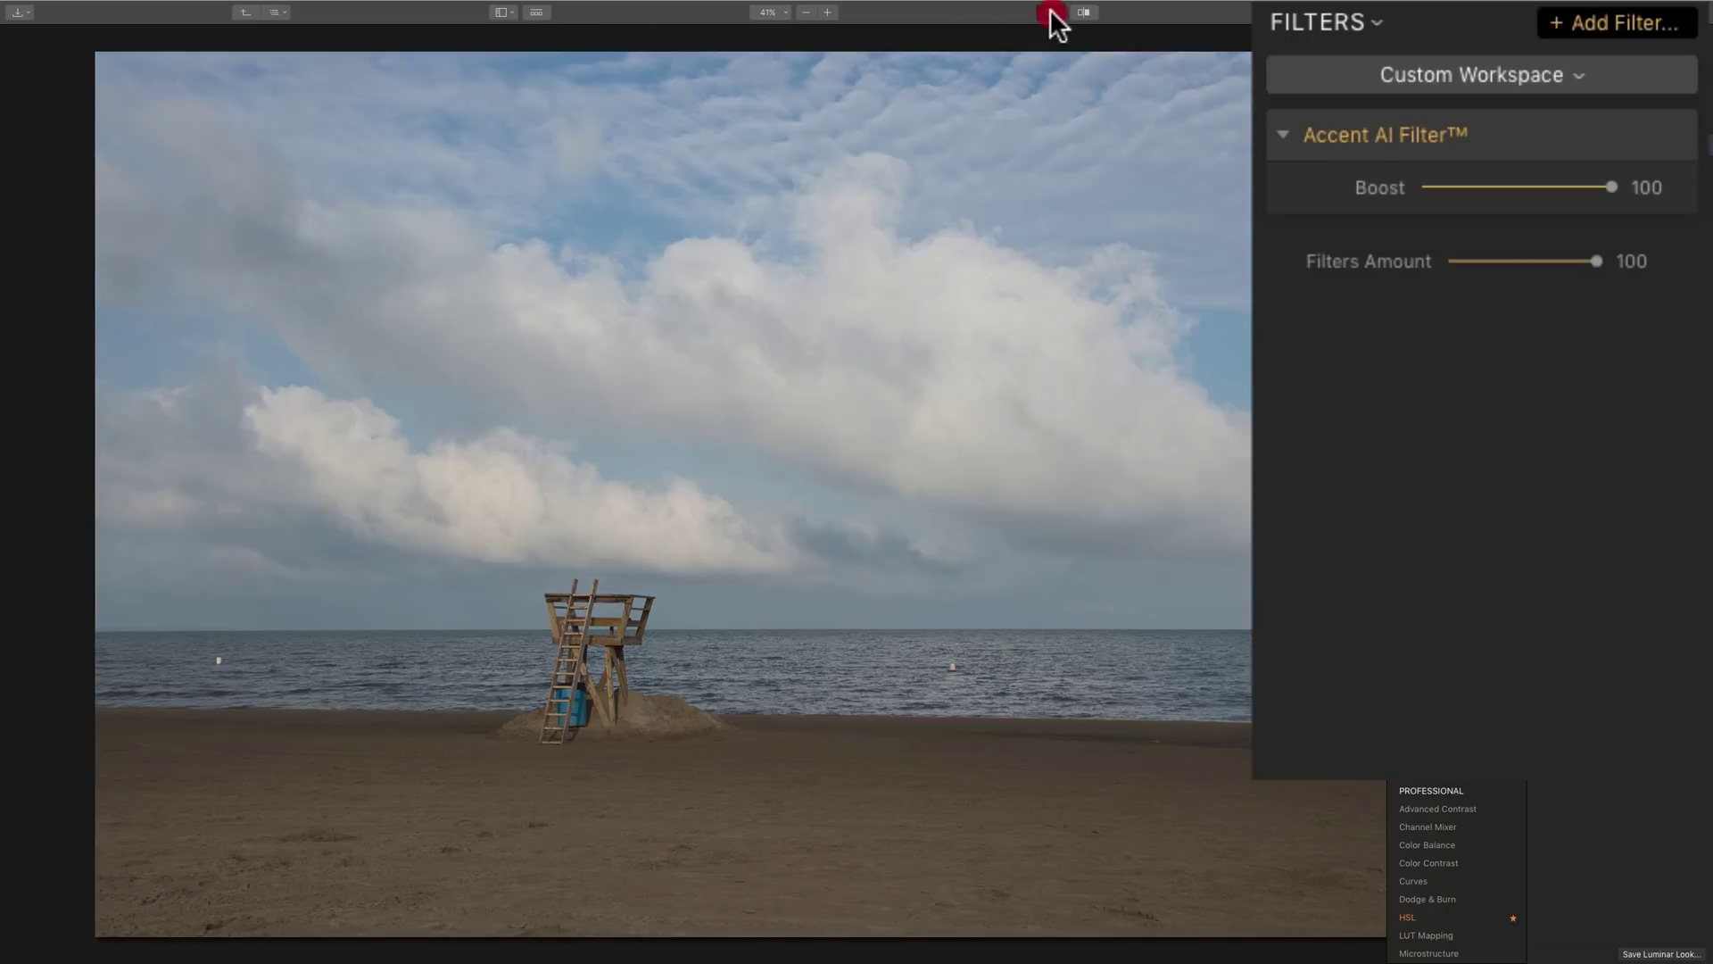
pyautogui.click(1051, 12)
pyautogui.click(1051, 13)
pyautogui.click(1051, 12)
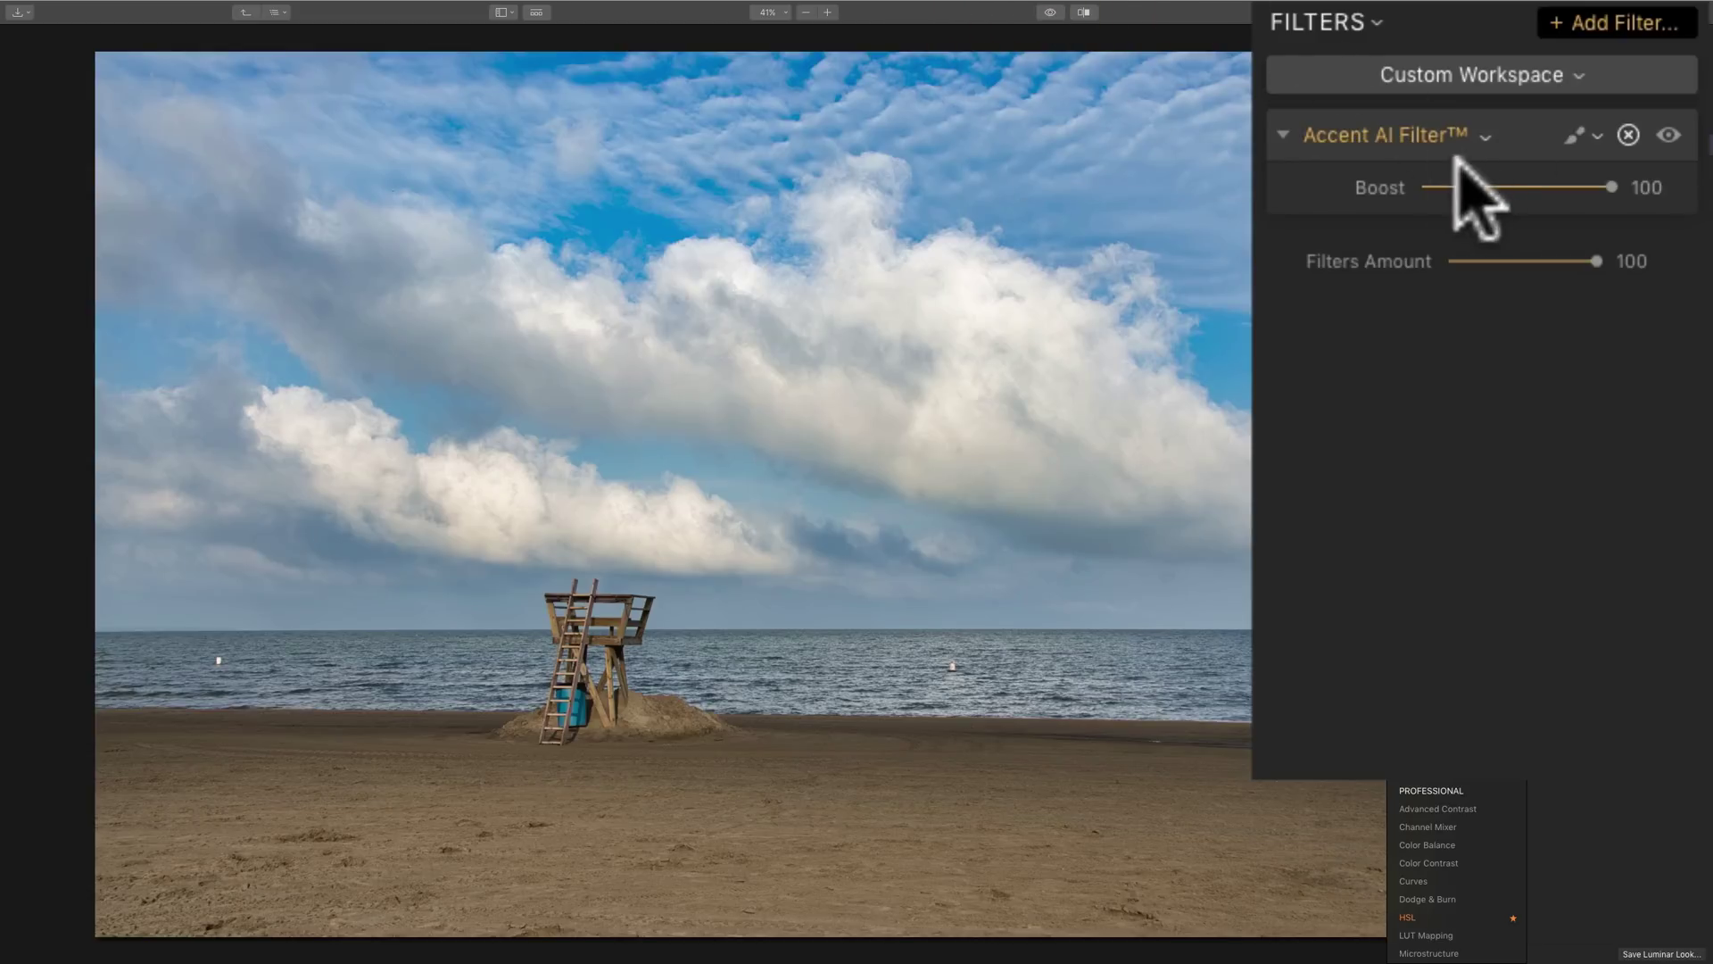
pyautogui.click(1084, 16)
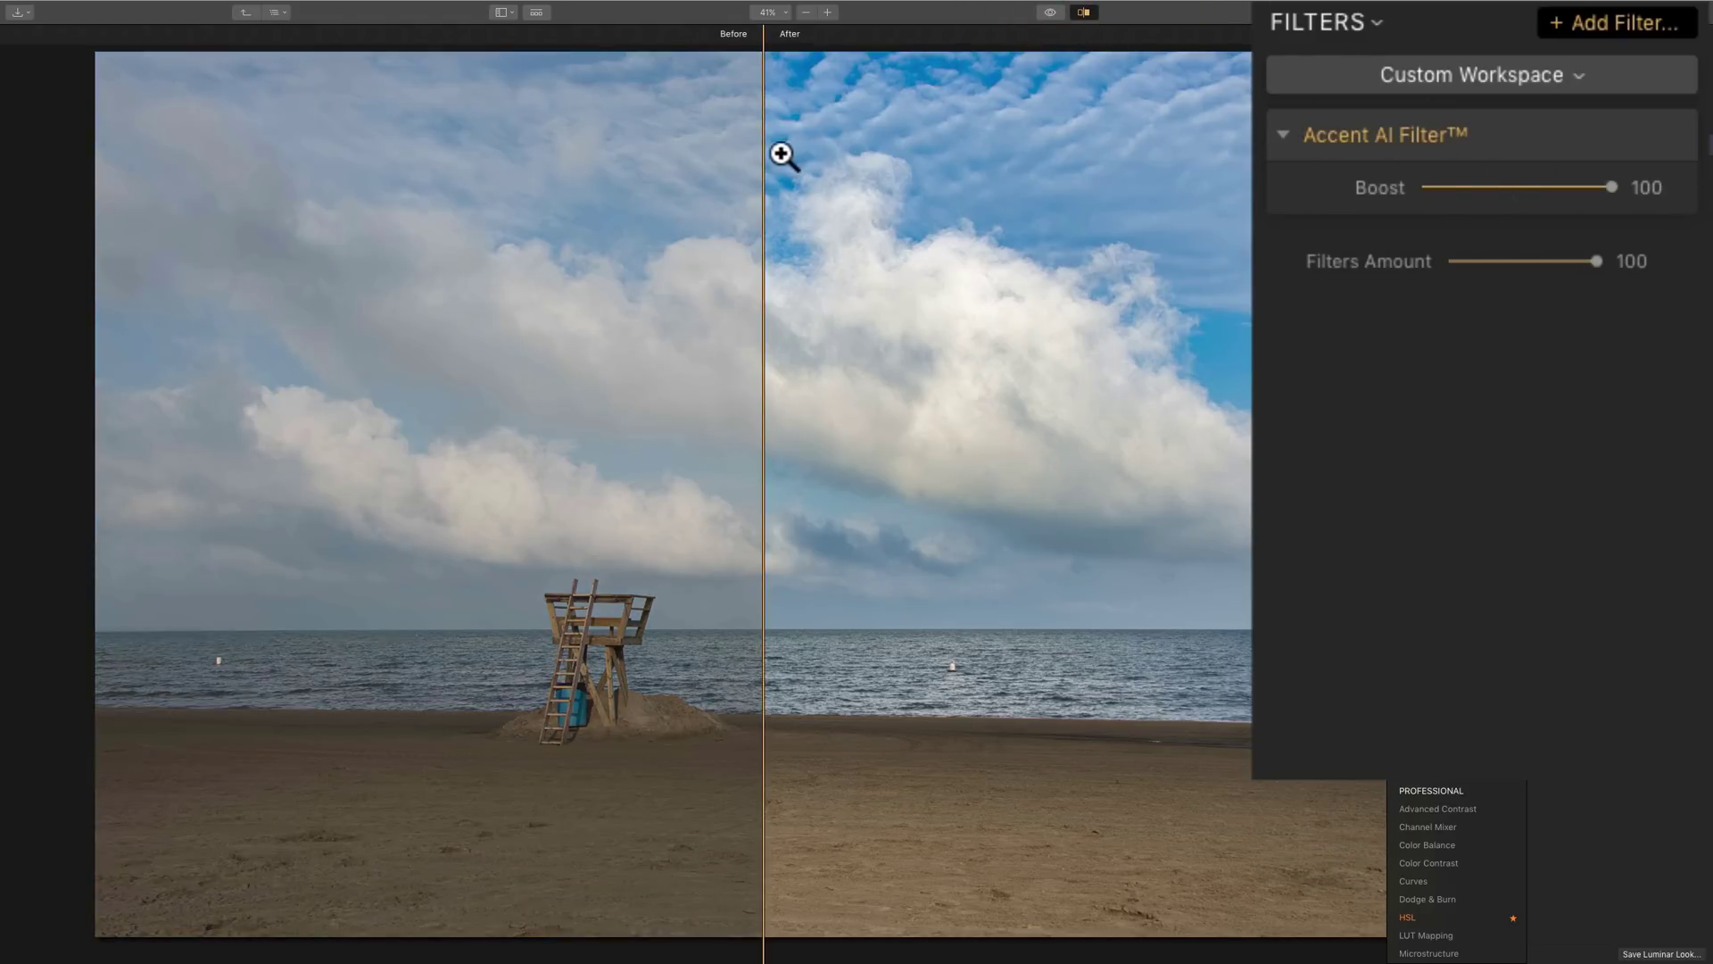
pyautogui.moveTo(761, 152); pyautogui.dragTo(962, 169)
pyautogui.click(1084, 12)
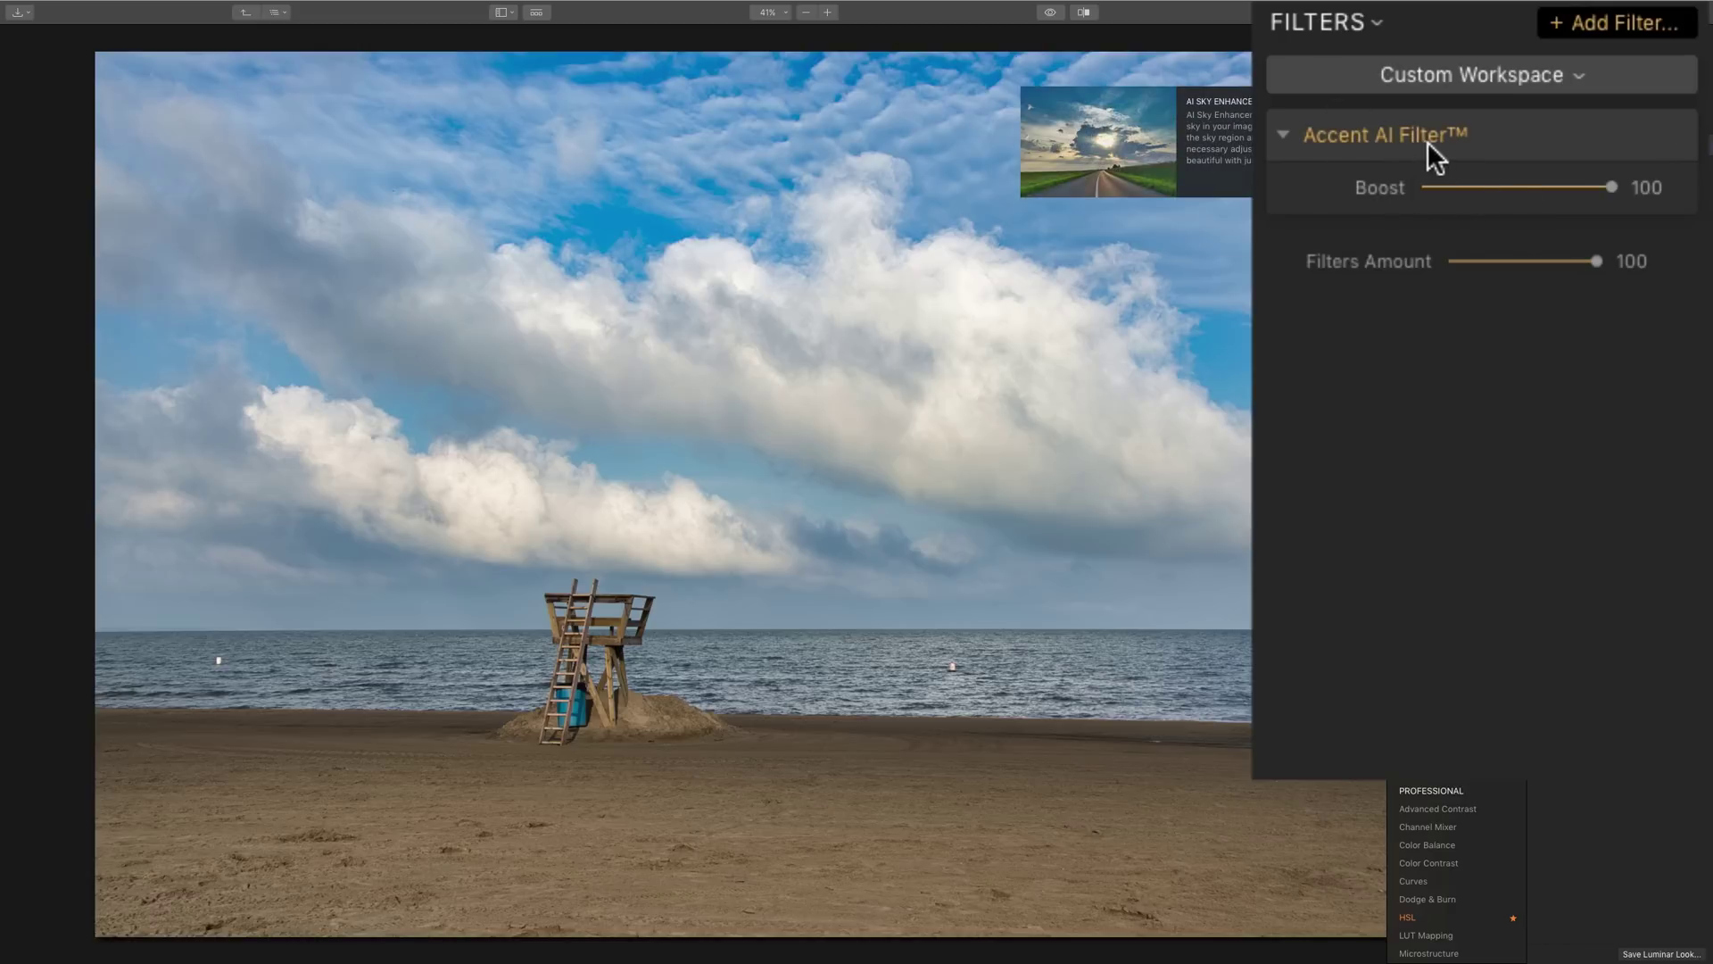
# - Add AI Sky Enhancer at Amount 45 and lower the Accent AI Boost to 70
pyautogui.click(1426, 141)
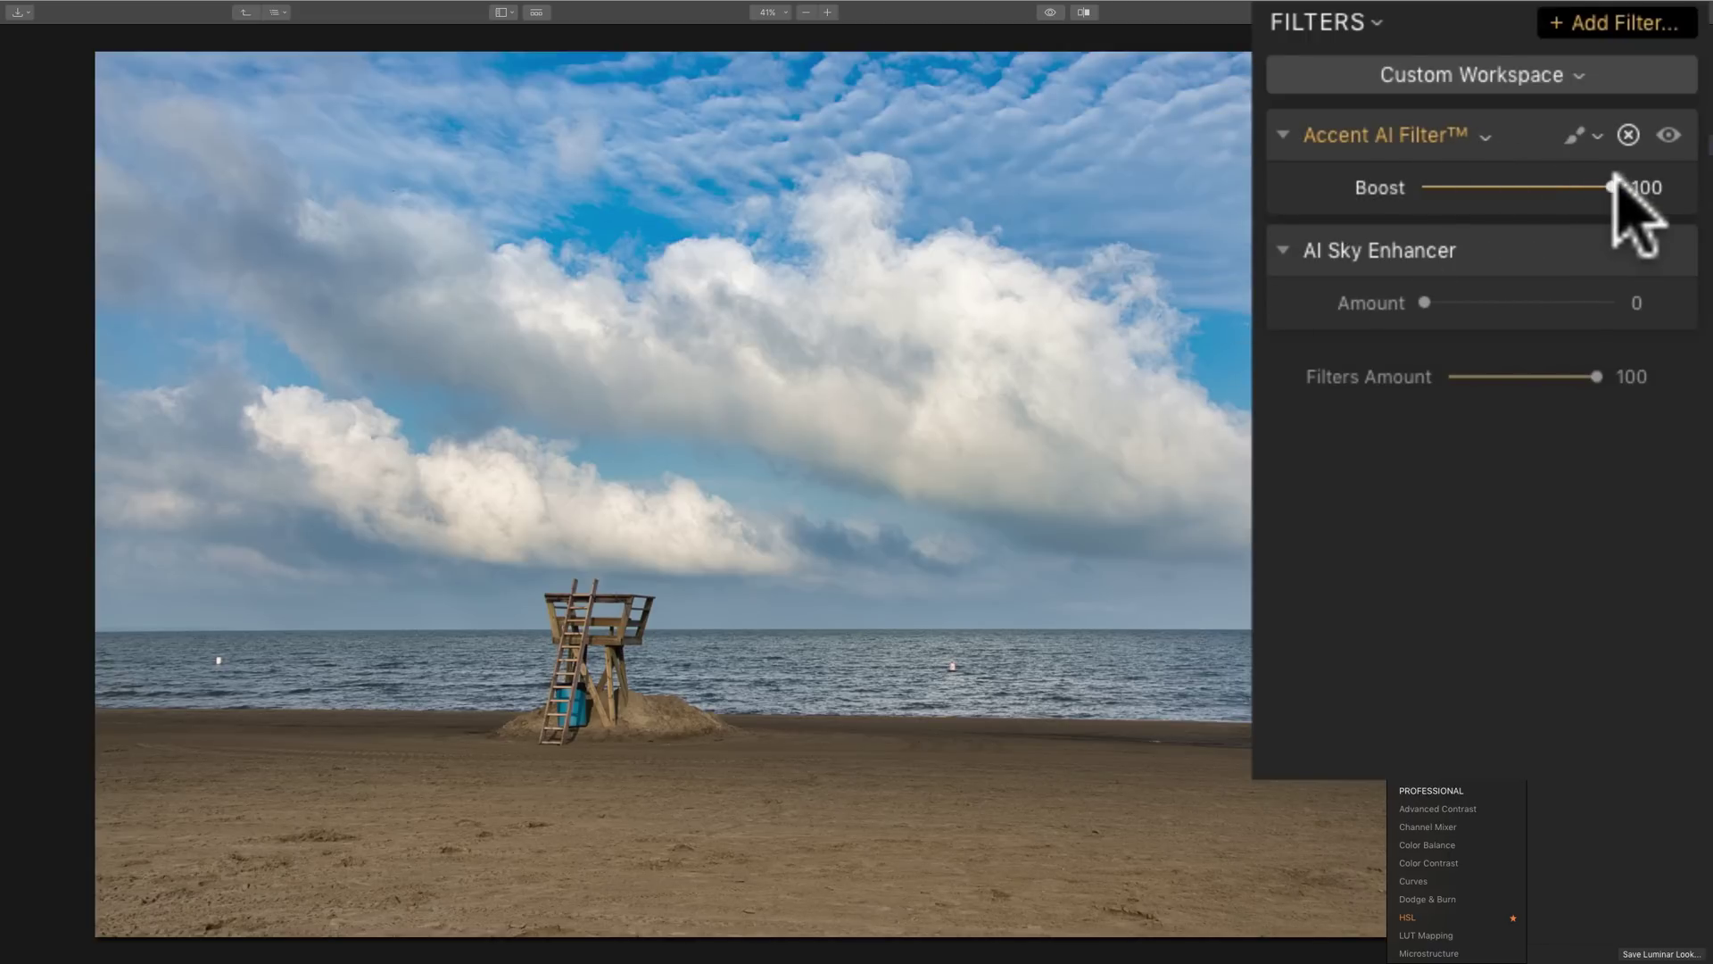
pyautogui.moveTo(1606, 186); pyautogui.dragTo(1395, 190)
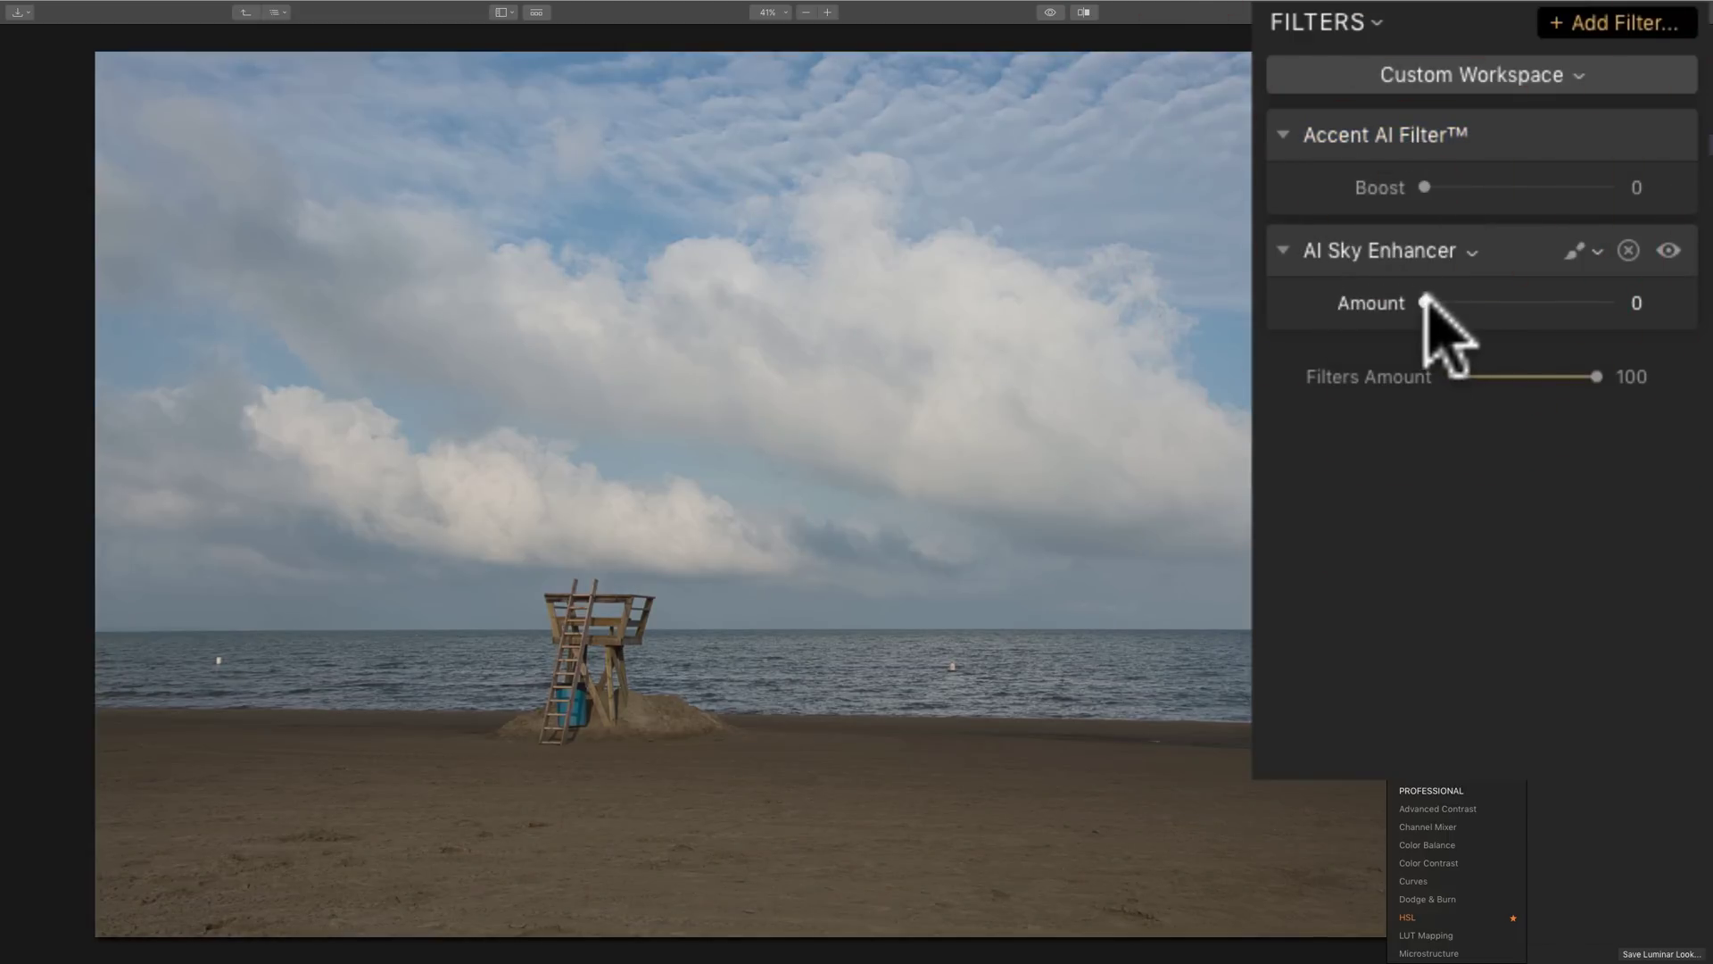
pyautogui.moveTo(1425, 302); pyautogui.dragTo(1486, 308)
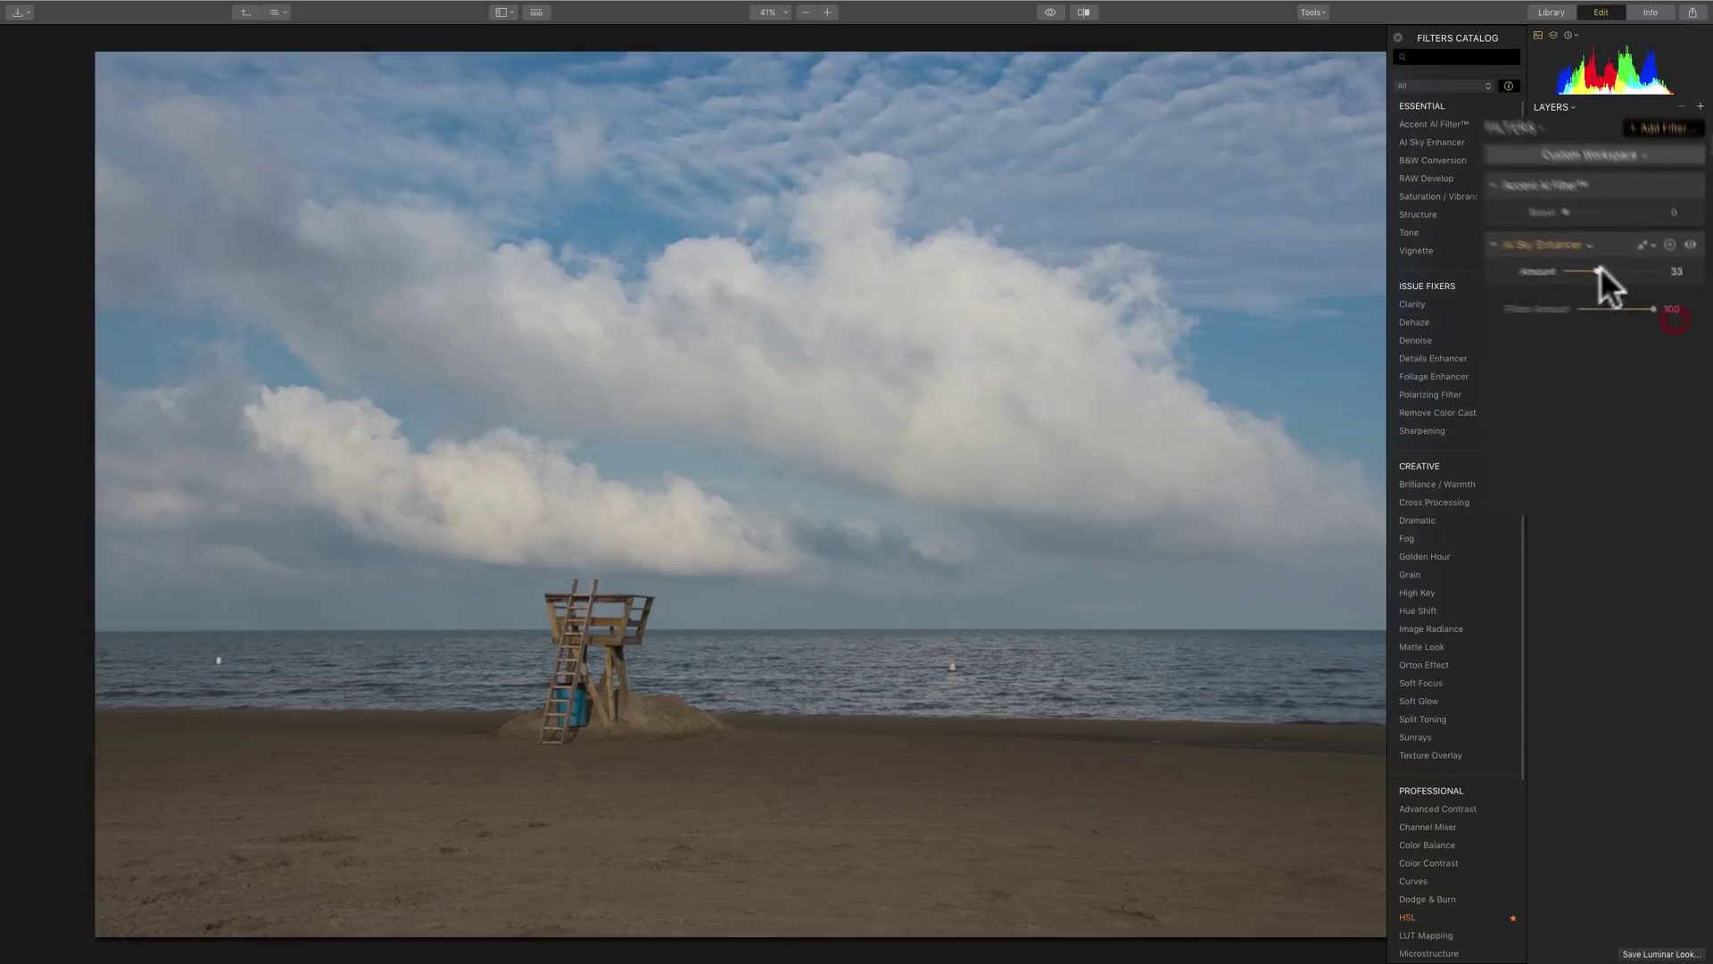
pyautogui.moveTo(1596, 235); pyautogui.dragTo(1629, 276)
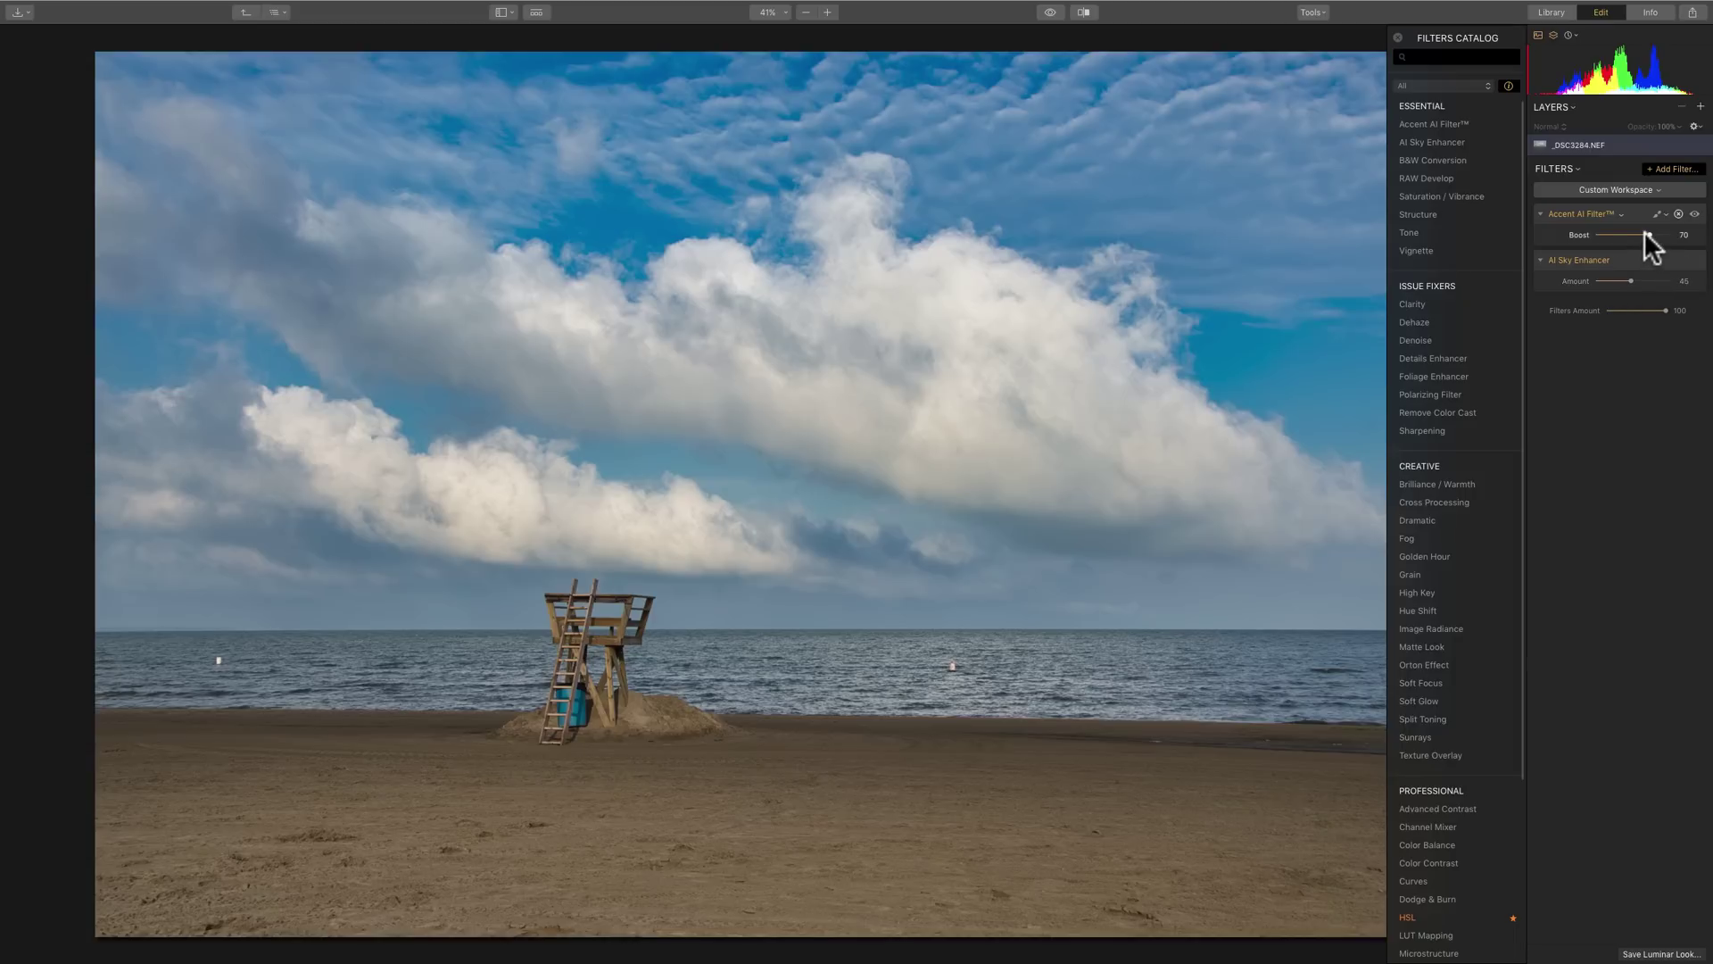
# - Nudge the Accent AI Boost slider from 70 up to 77
pyautogui.moveTo(1645, 228); pyautogui.dragTo(1656, 228)
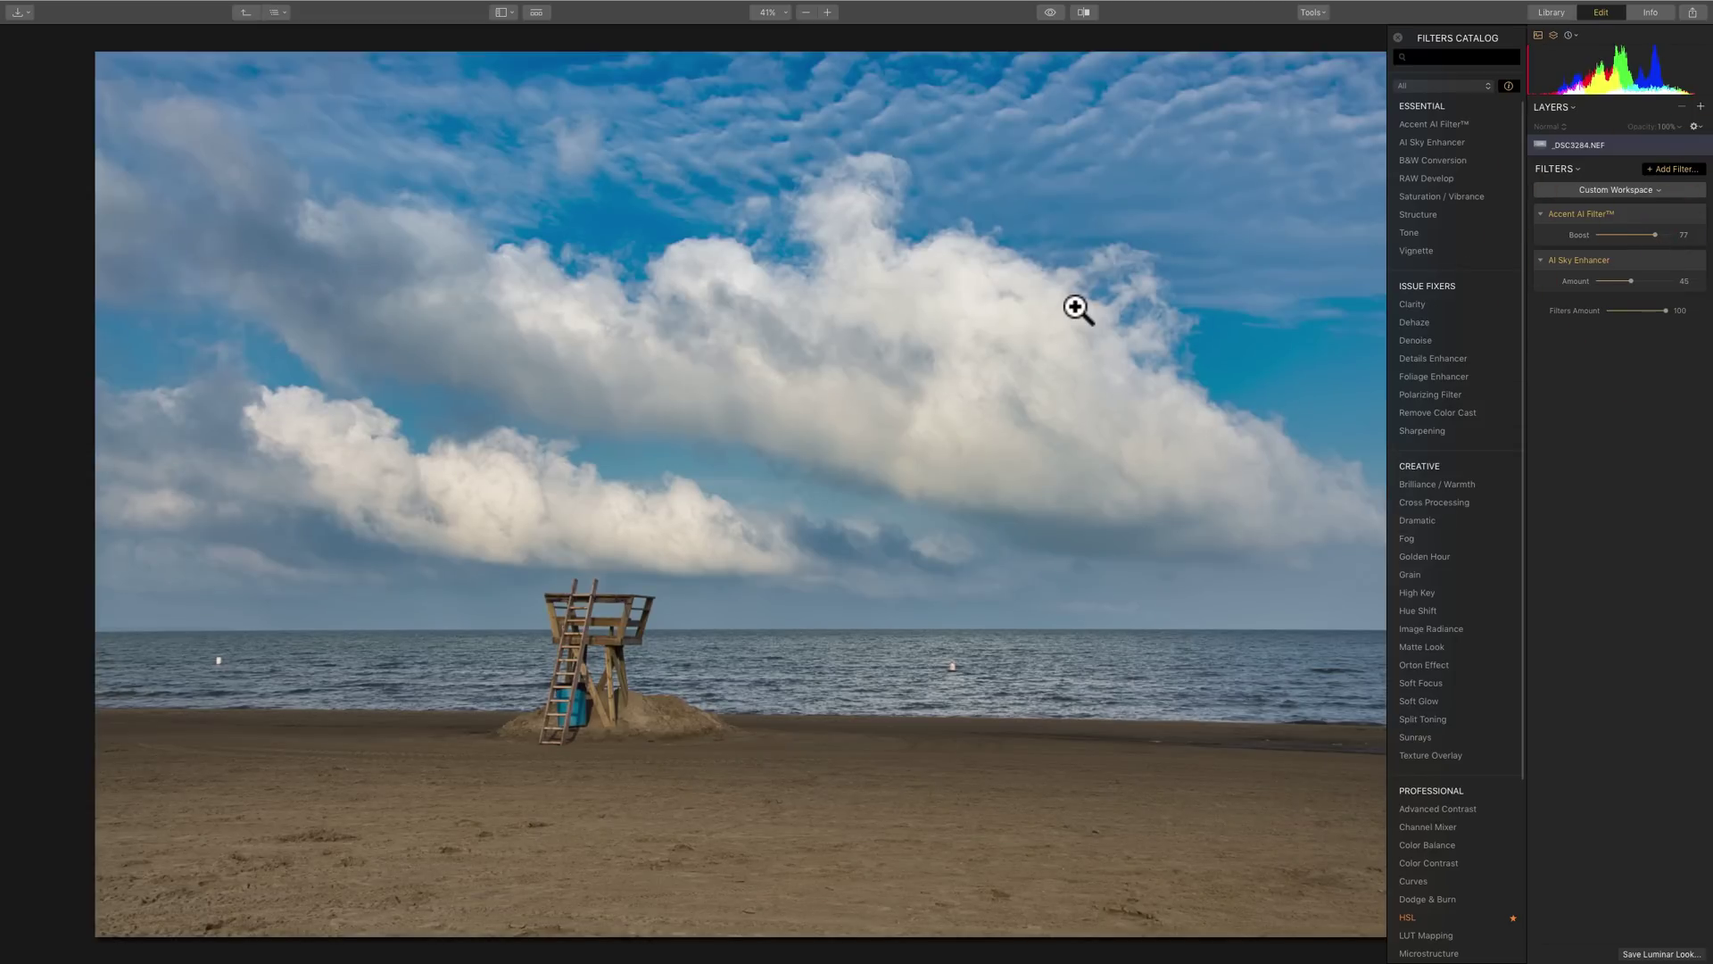